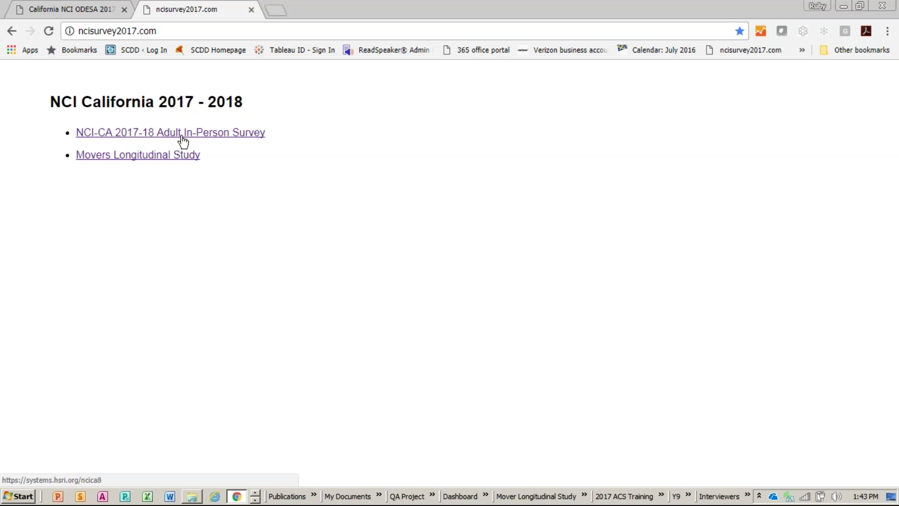
Close the survey links page and log in to California NCI ODESA 2017-2018 with the prefilled credentials.
click(252, 10)
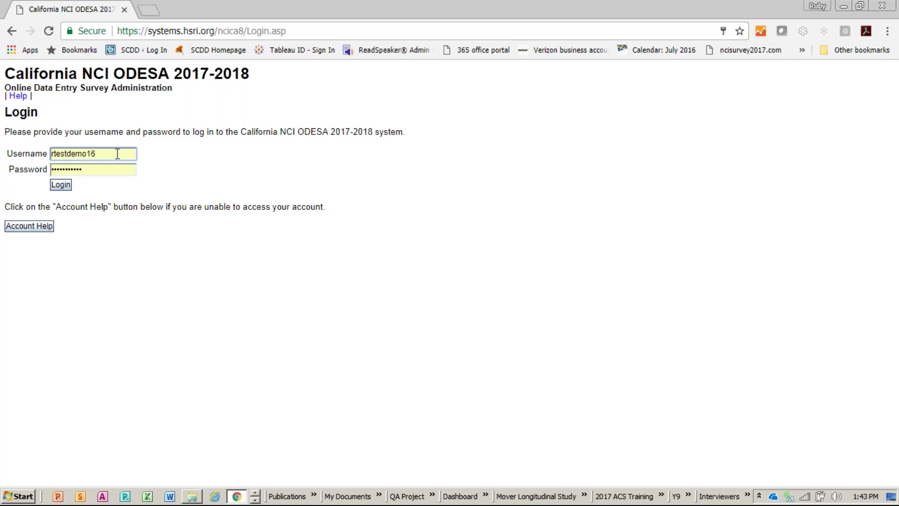
click(59, 185)
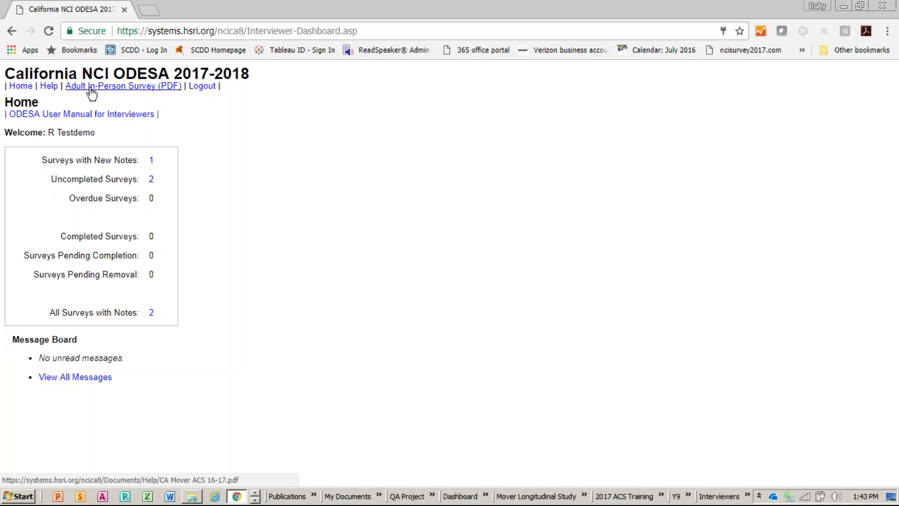
View the help for the Interviewer Home Page beside the dashboard and close it.
click(50, 89)
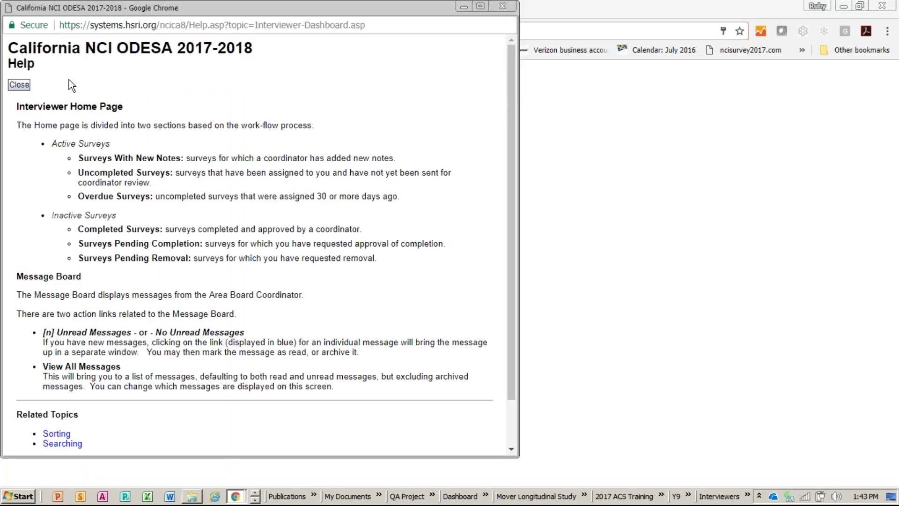
drag(136, 7, 378, 16)
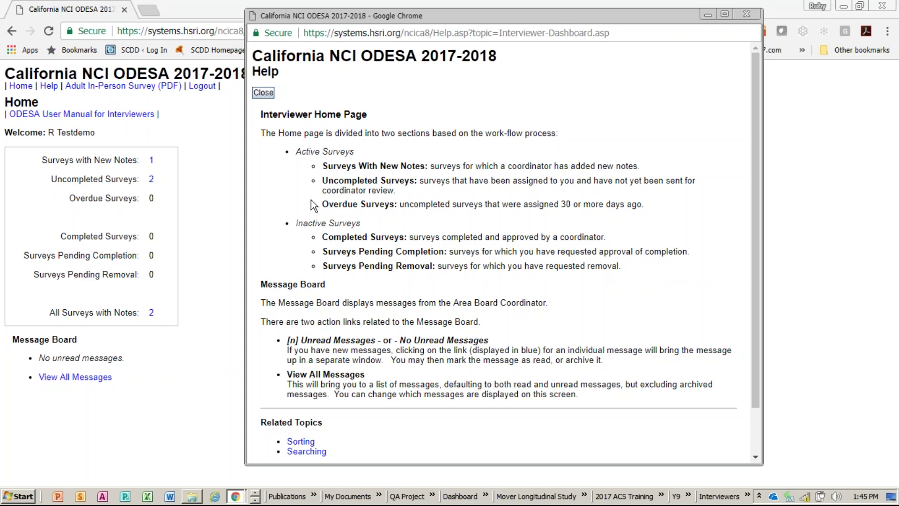
click(745, 13)
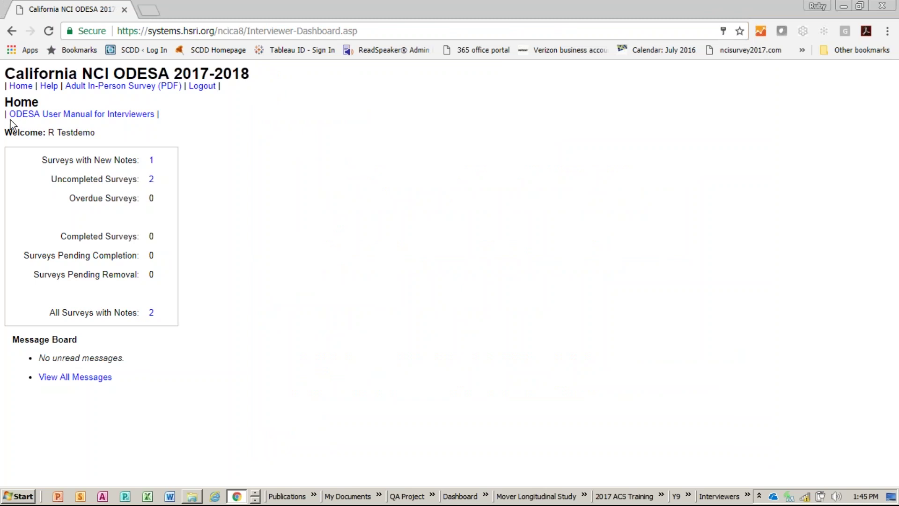
Skim the beginning of the ODESA User Manual for Interviewers and close the document.
click(129, 116)
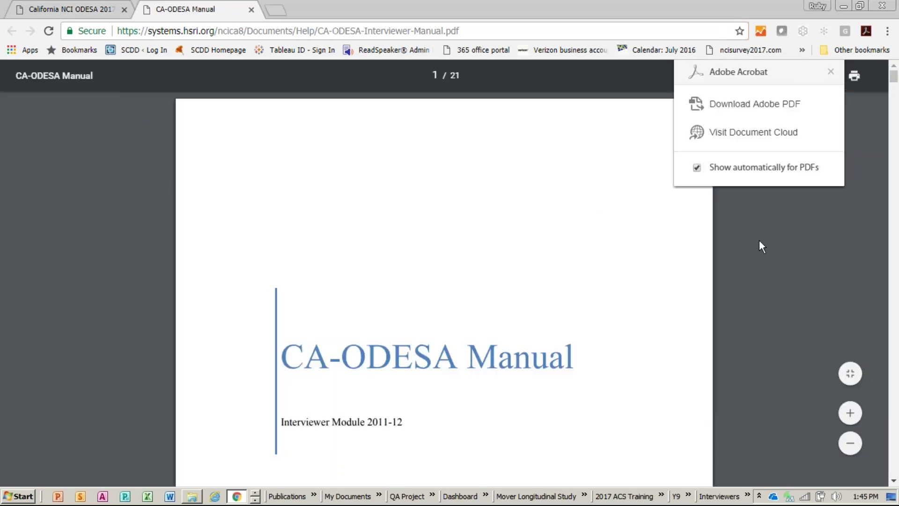
scroll(655, 252, down, 7)
scroll(652, 253, up, 3)
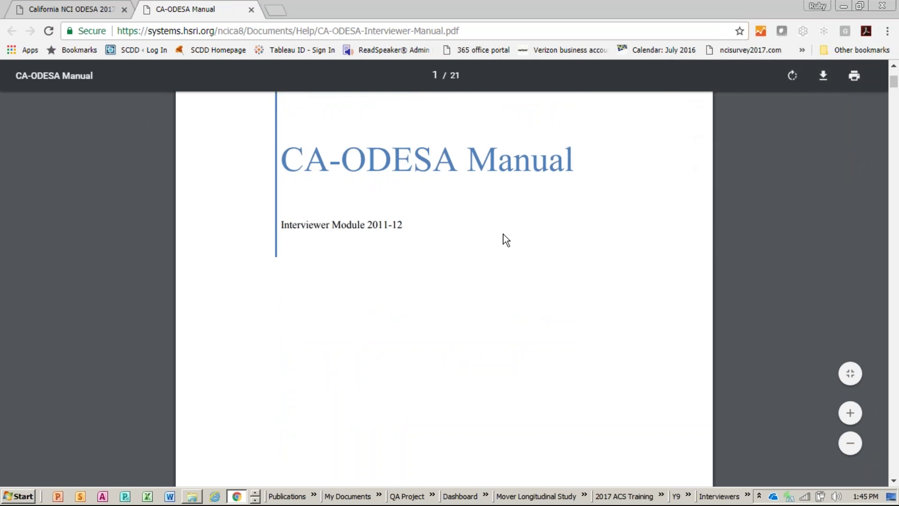
scroll(551, 240, up, 4)
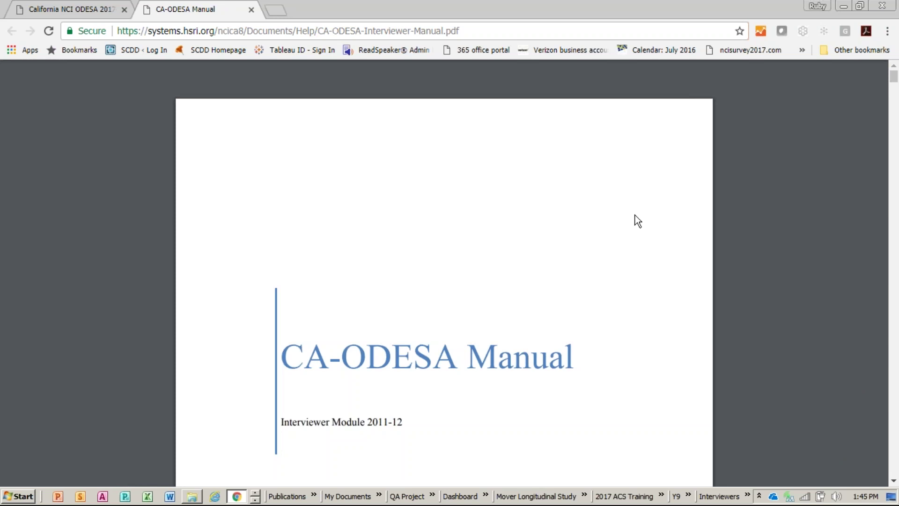
scroll(635, 215, down, 1)
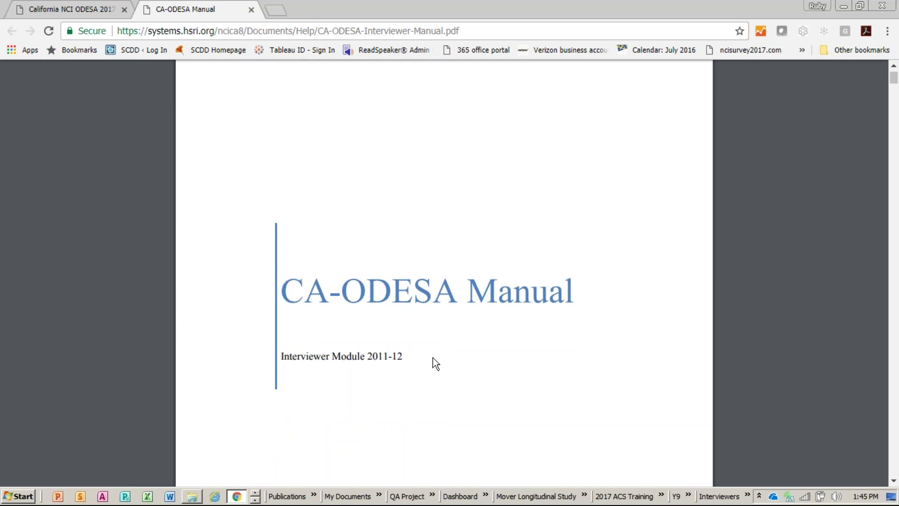
click(252, 10)
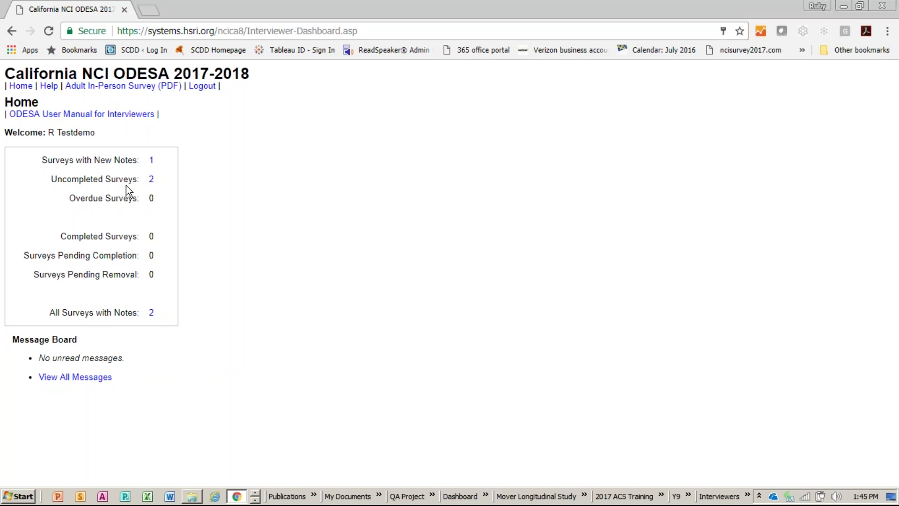
List the uncompleted surveys and view the consumer summary of the Bakersfield record beside the list.
click(151, 182)
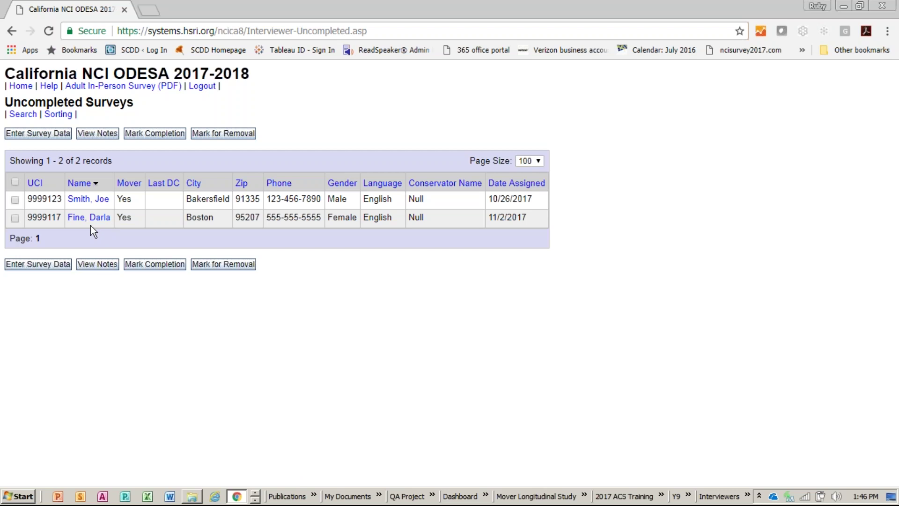
click(85, 199)
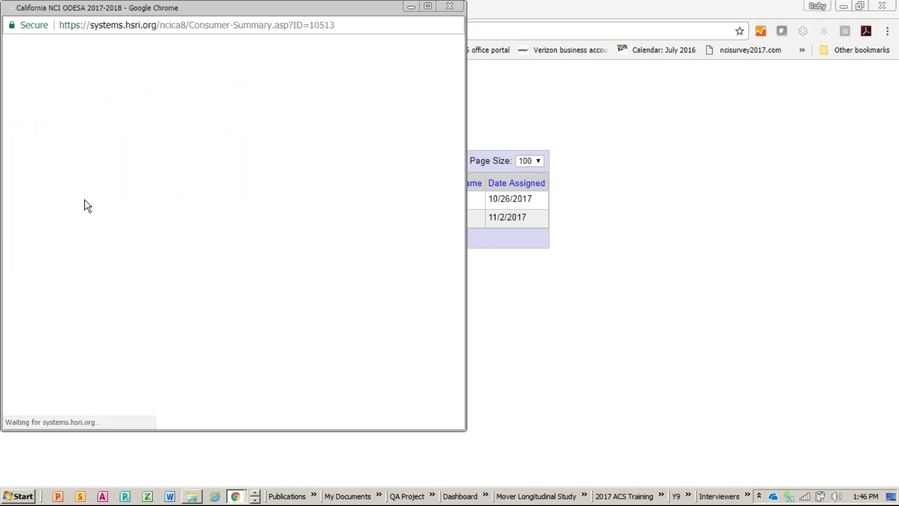
drag(149, 10, 452, 32)
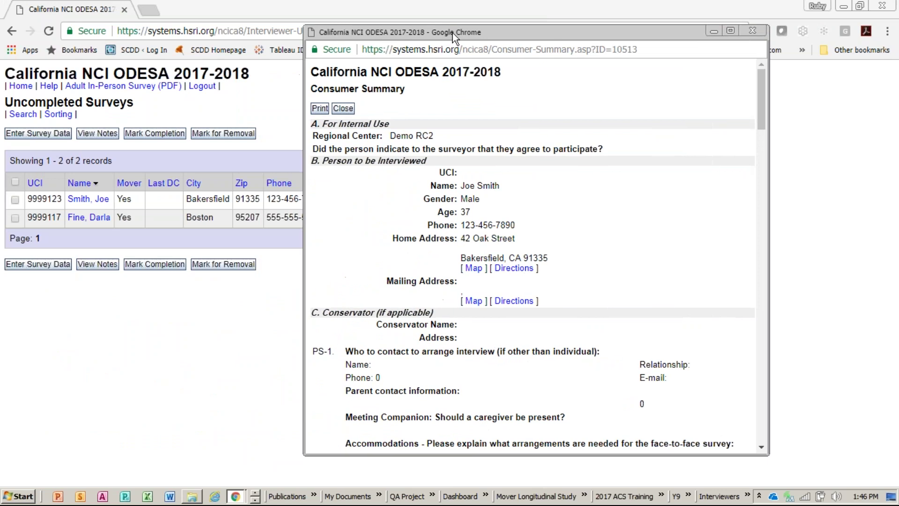
View the consumer's home address on the map, and close both the map and the consumer summary.
click(473, 268)
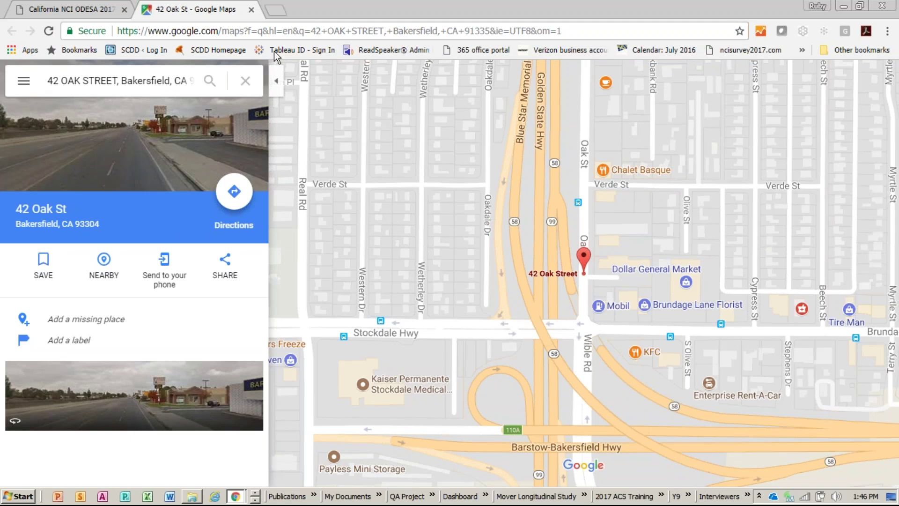
click(251, 10)
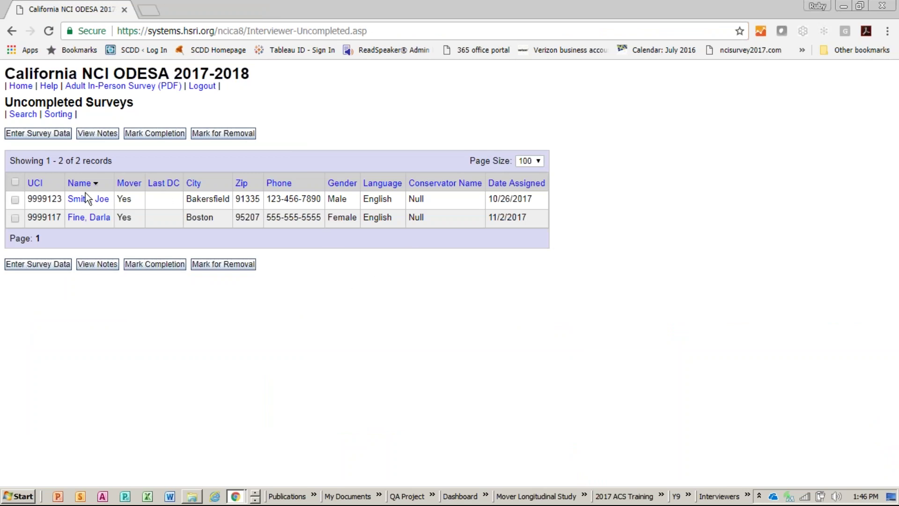
key(alt+Tab)
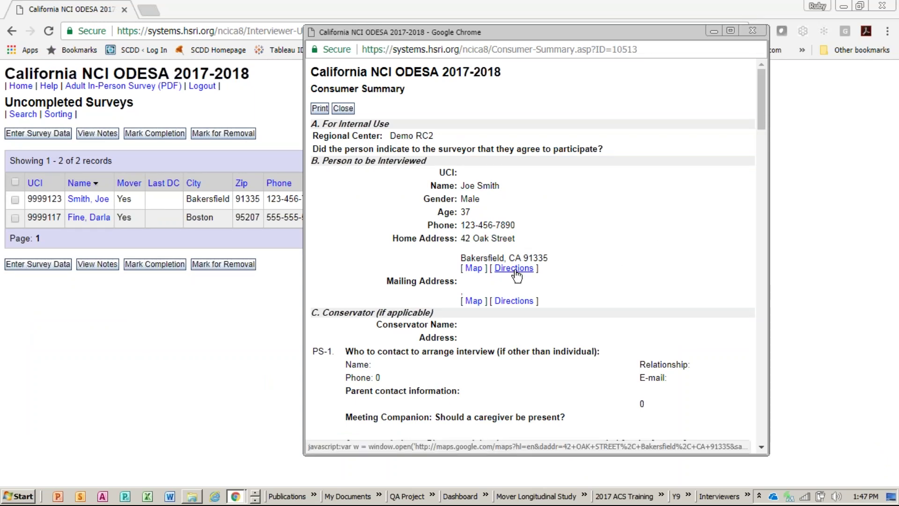
click(343, 108)
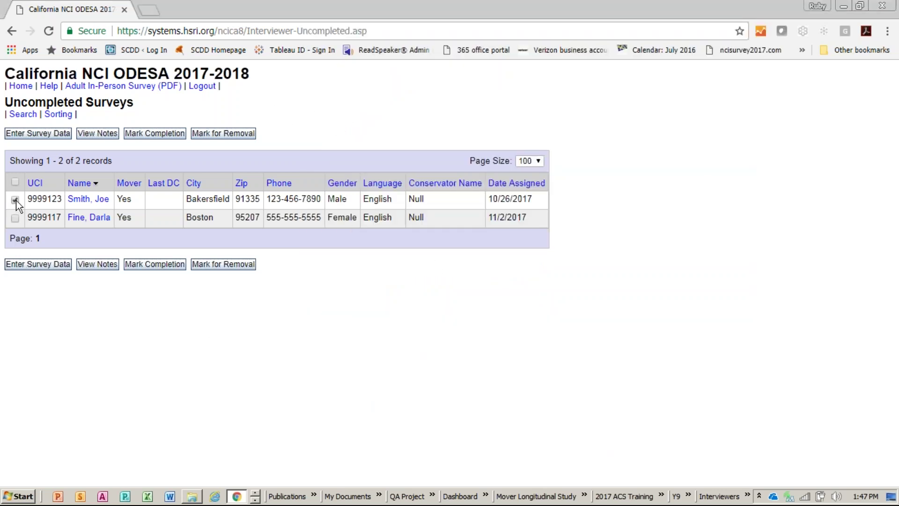
Open survey data entry for the Bakersfield consumer and start editing the survey.
click(36, 132)
click(32, 134)
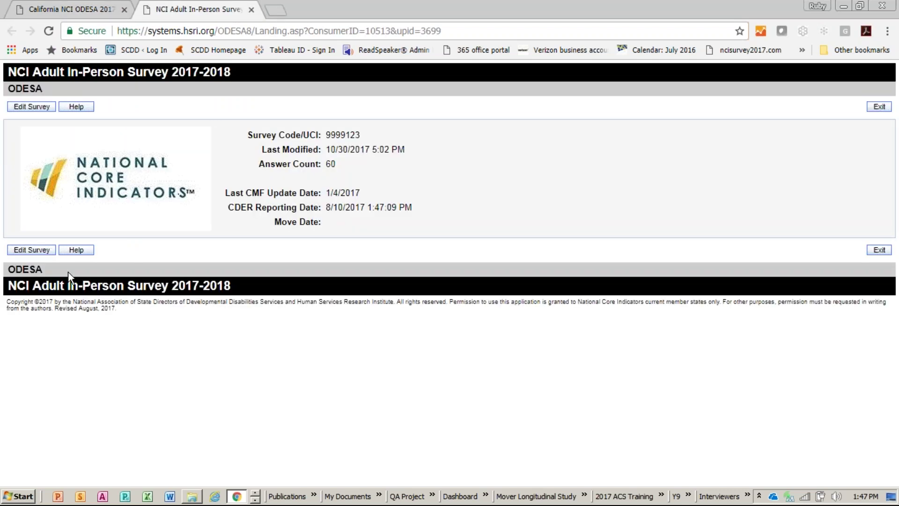
click(38, 252)
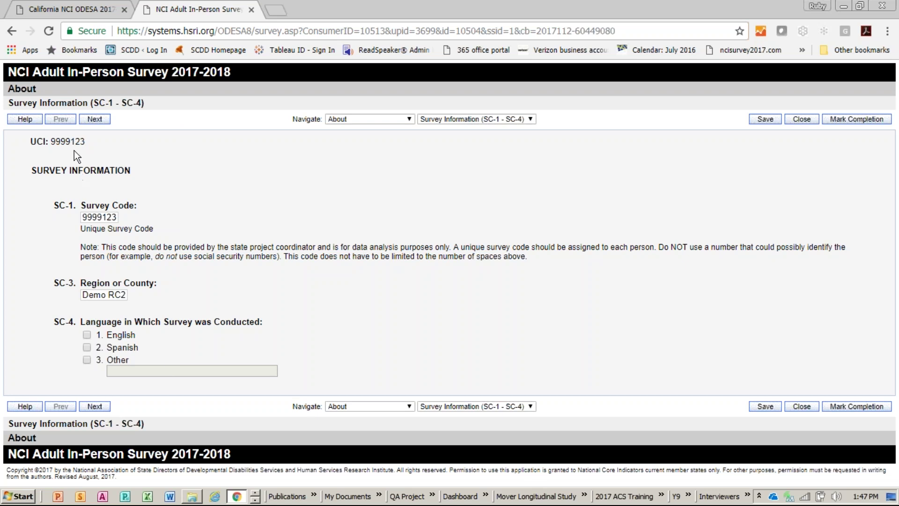
Review the About the Survey and About Pre-Survey pages, and check the survey help.
click(96, 119)
click(96, 120)
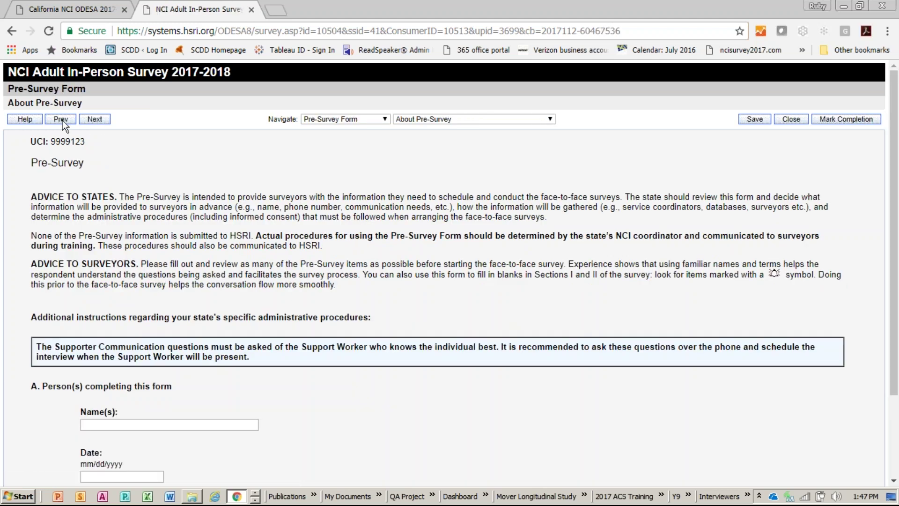
click(62, 120)
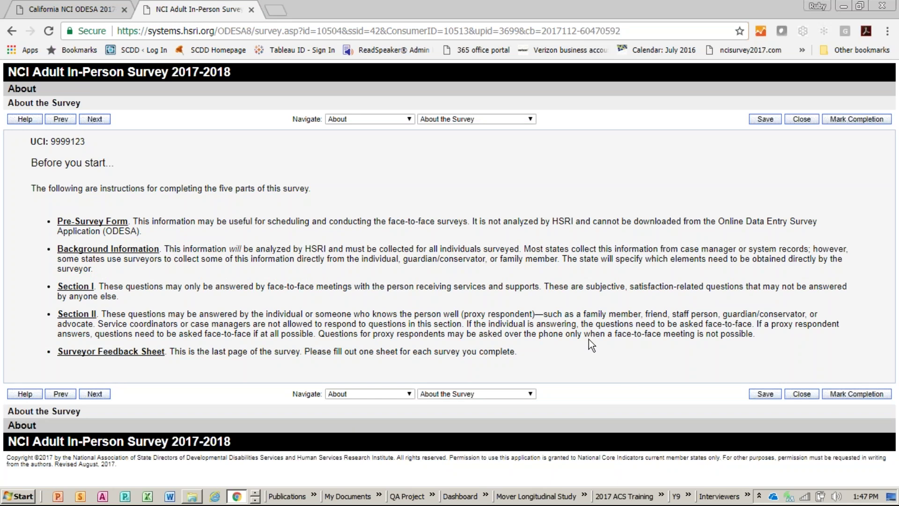
click(97, 119)
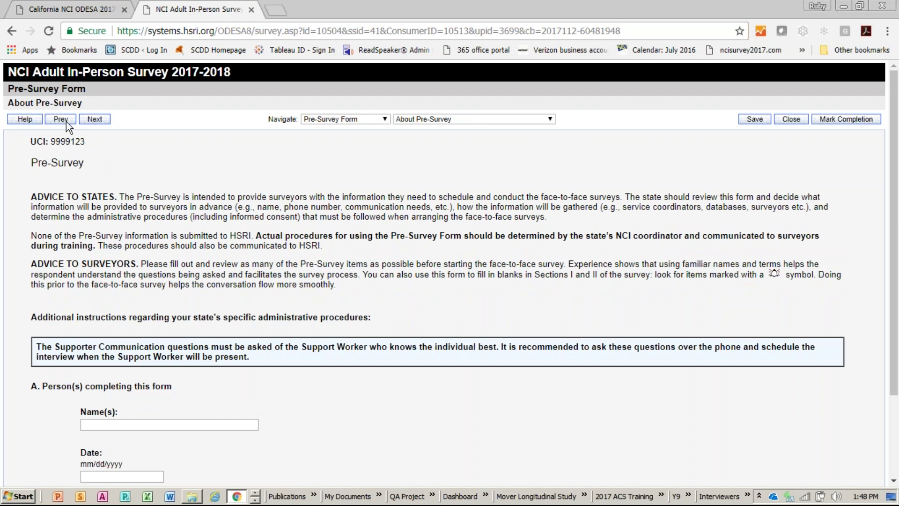
click(25, 119)
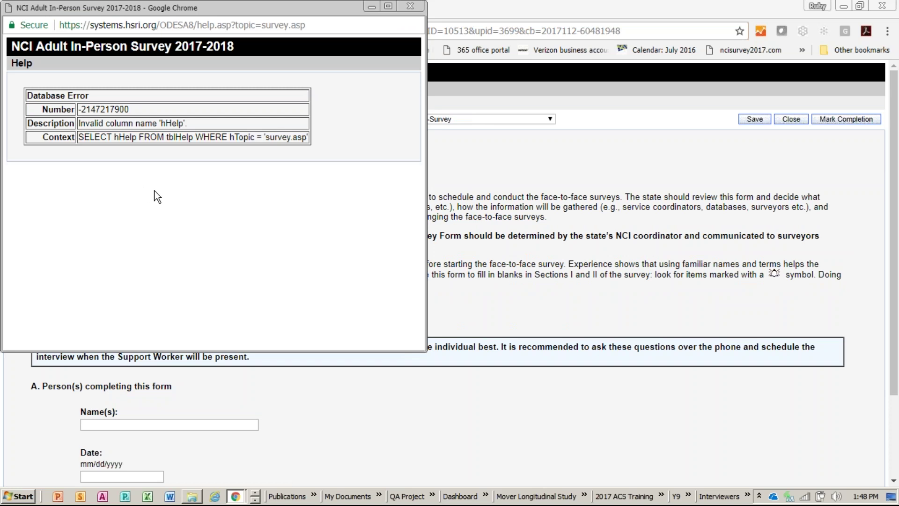
click(411, 7)
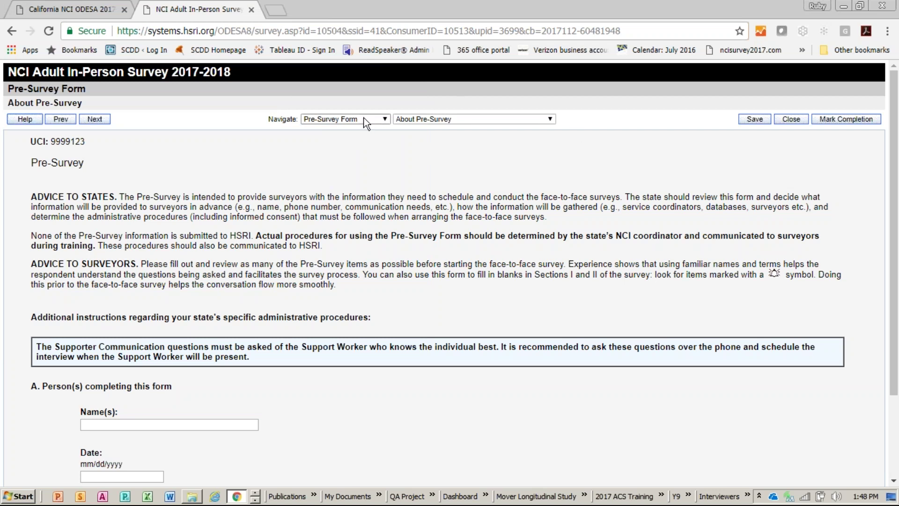
Go to Rights and Privacy (29-32) in Section I and advance to End Section I Questions (47).
click(376, 118)
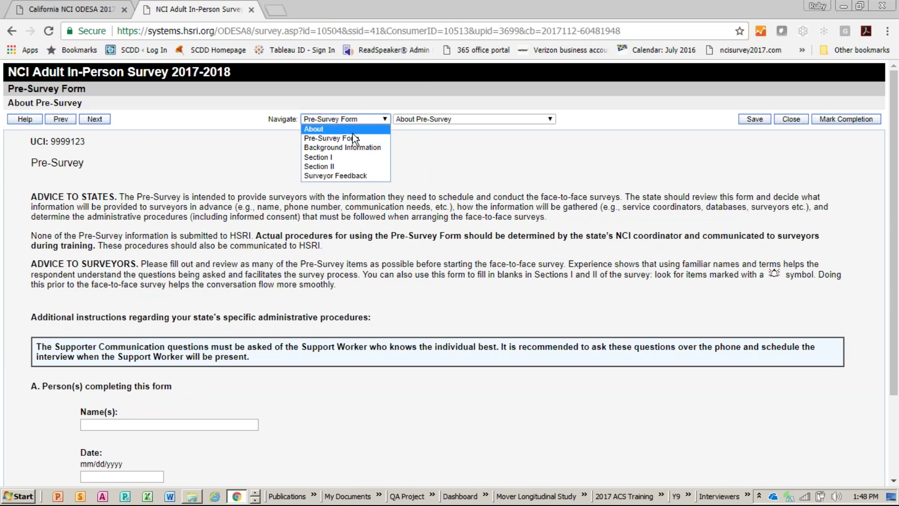
click(340, 158)
click(411, 119)
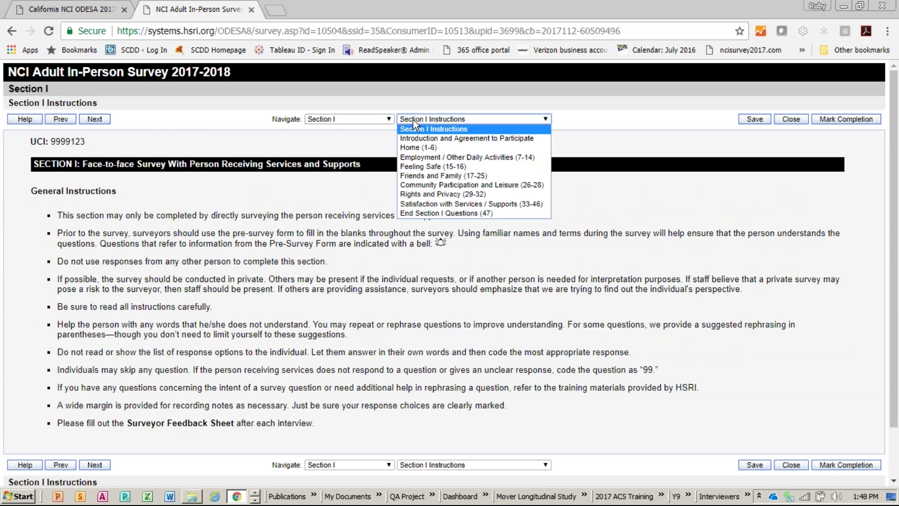
click(454, 195)
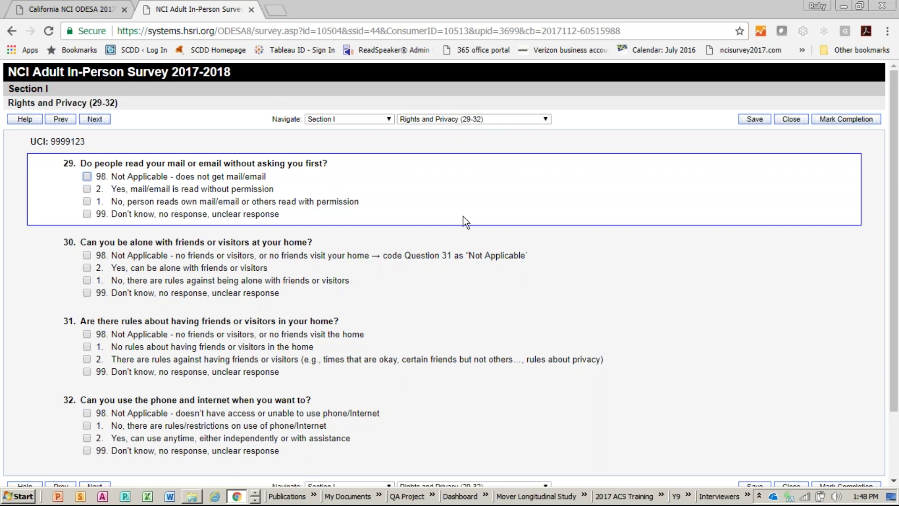
click(100, 121)
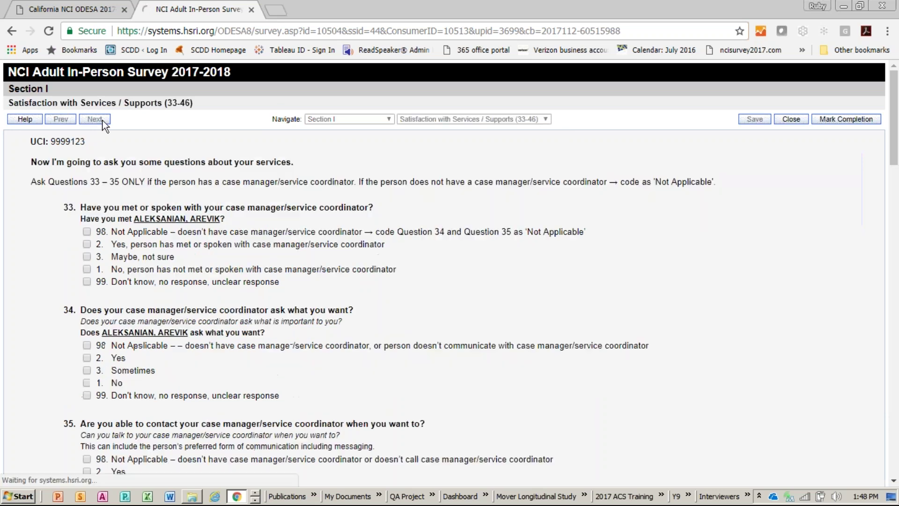
click(103, 120)
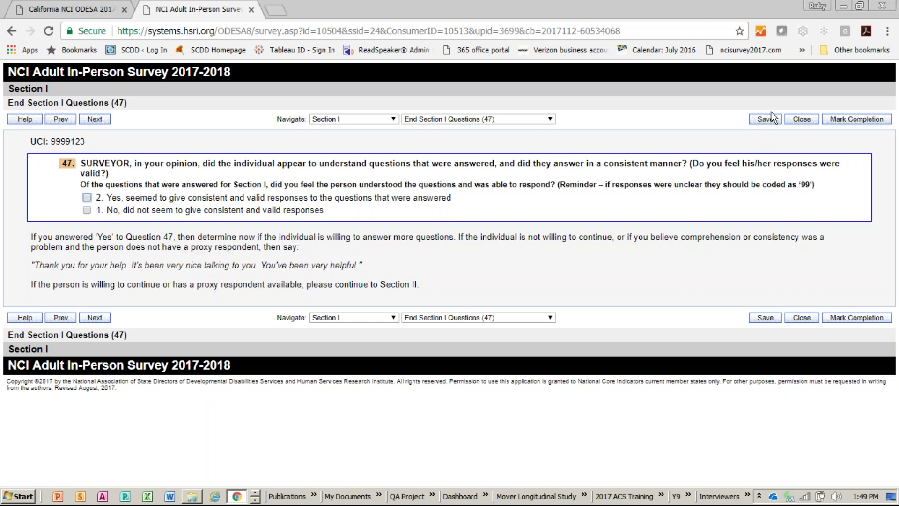
Save the survey, mark it for completion, and exit the survey application.
click(762, 121)
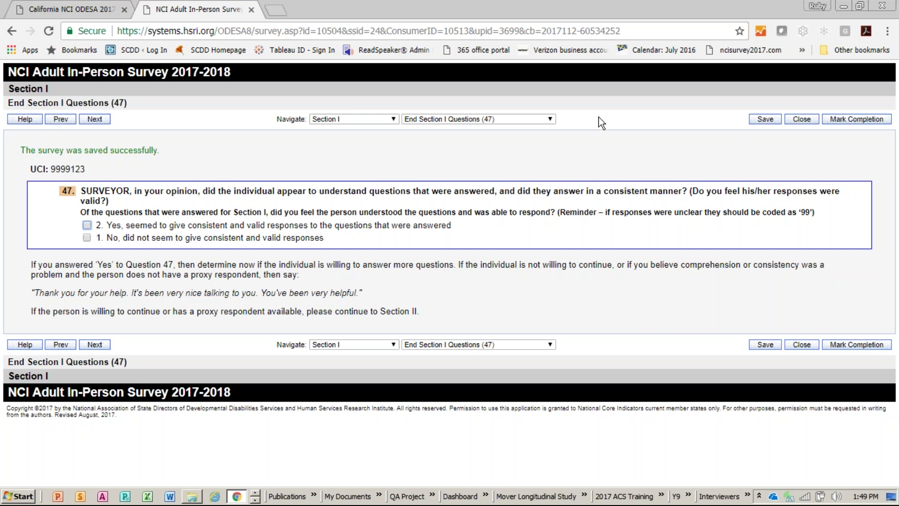
click(842, 120)
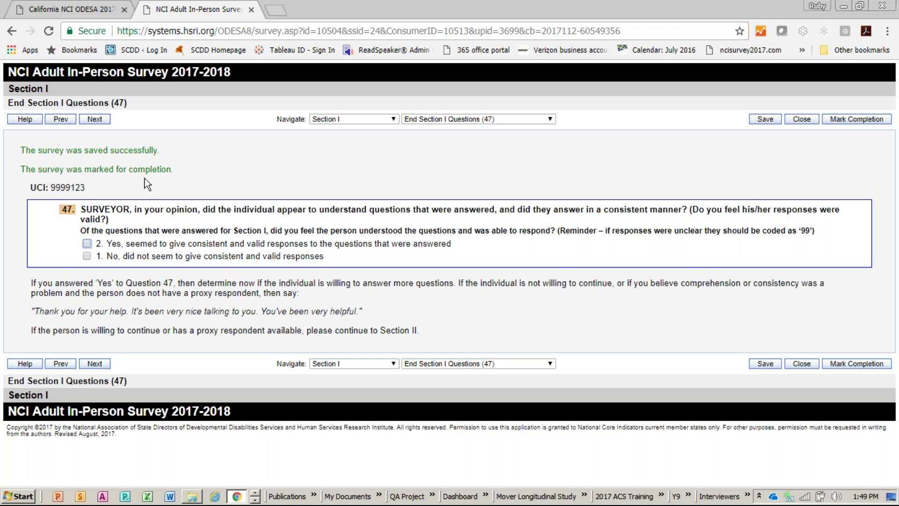
click(801, 119)
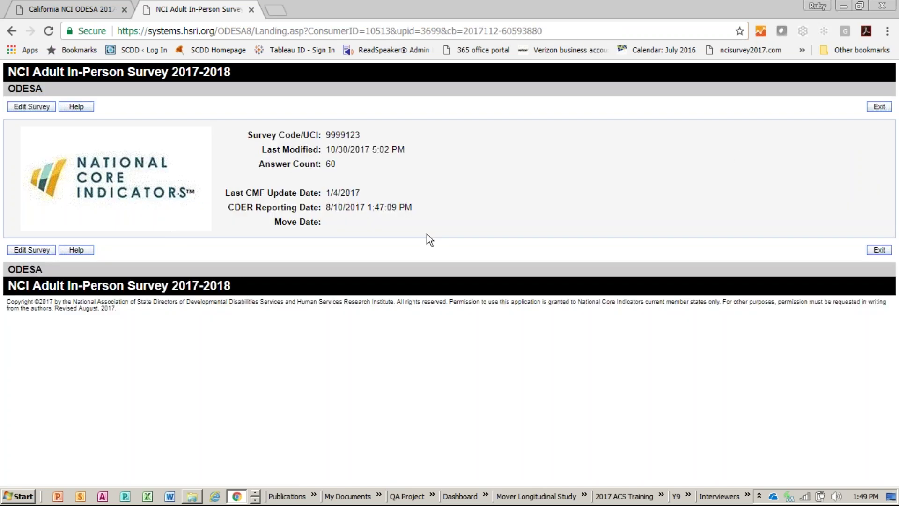
click(874, 107)
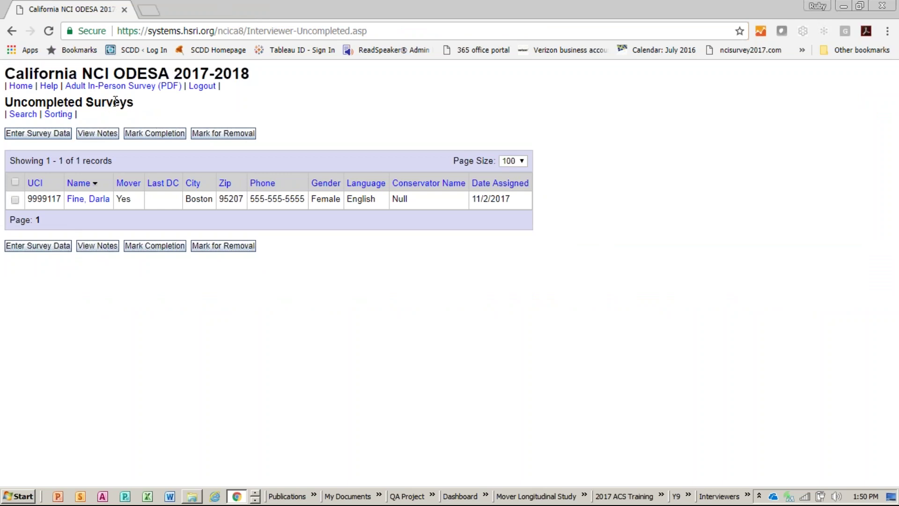
Unmark the completion of the Bakersfield consumer's survey in Surveys Pending Completion and confirm.
click(21, 86)
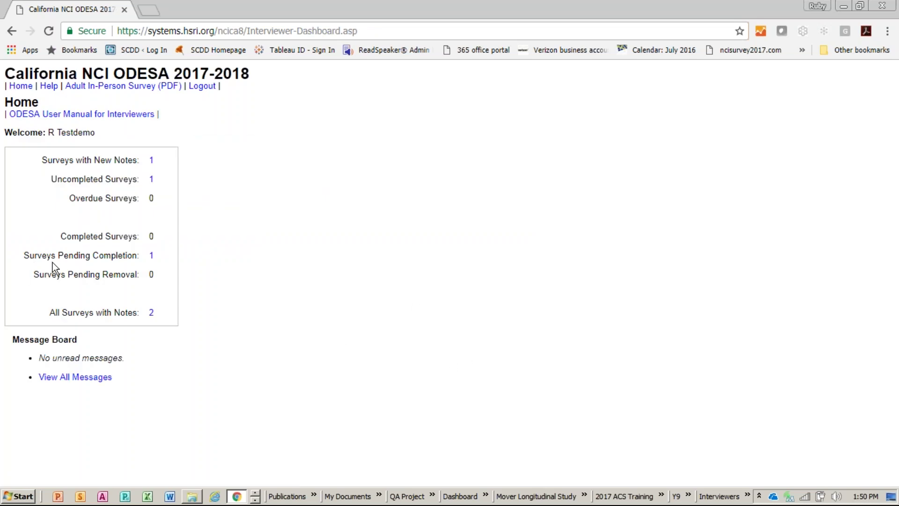
click(151, 257)
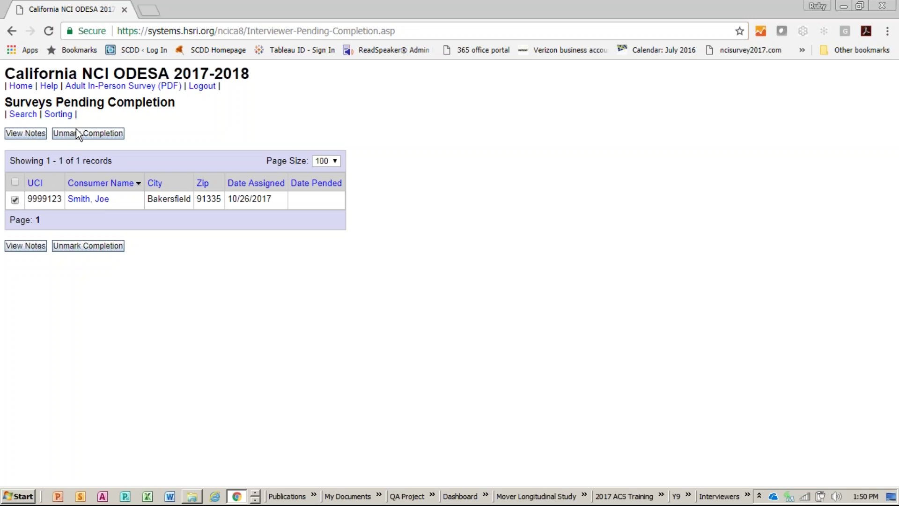
click(87, 134)
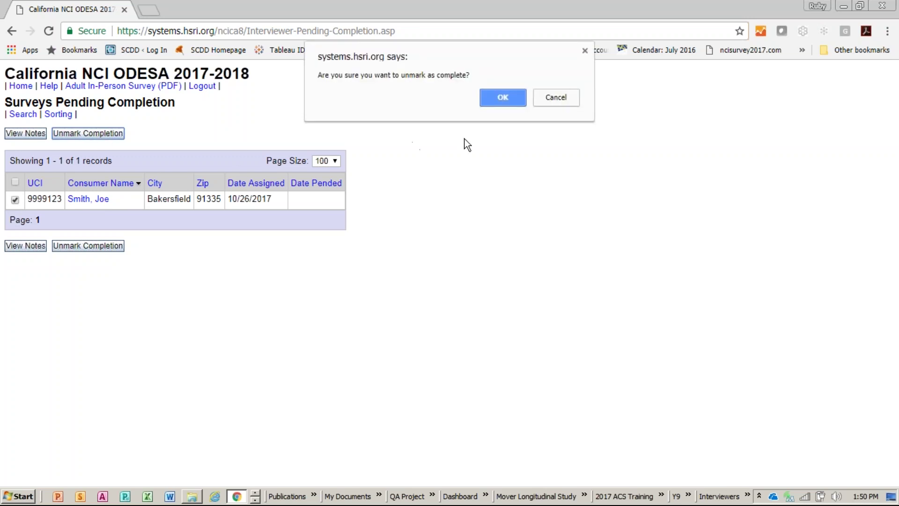
click(496, 98)
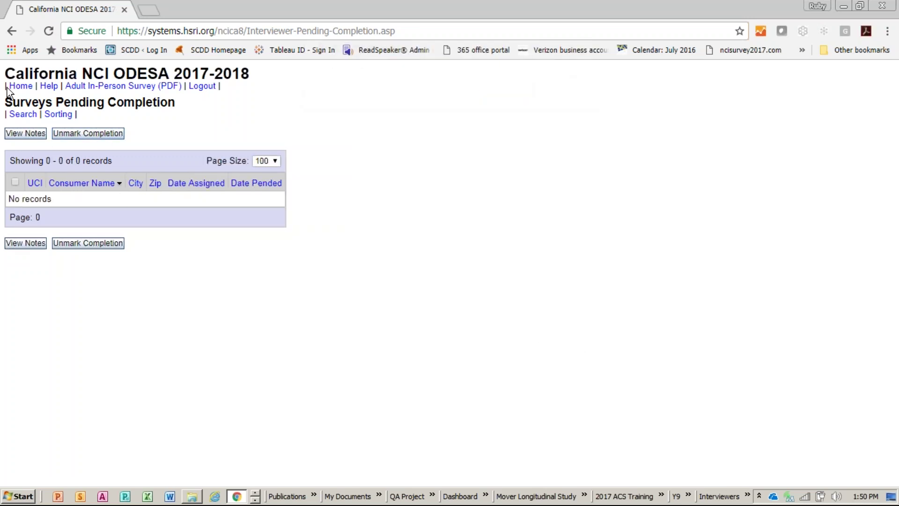
Mark the Bakersfield consumer's survey as complete from the Uncompleted Surveys list and confirm.
click(20, 87)
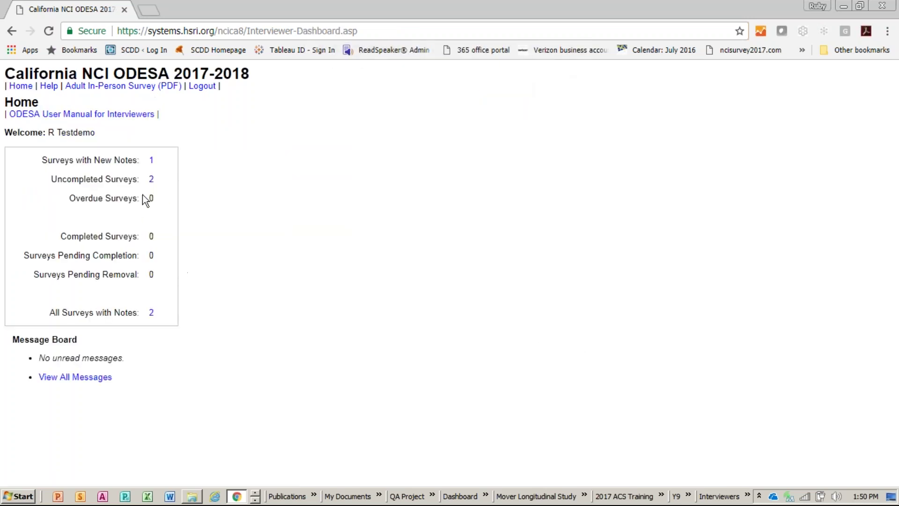
click(151, 180)
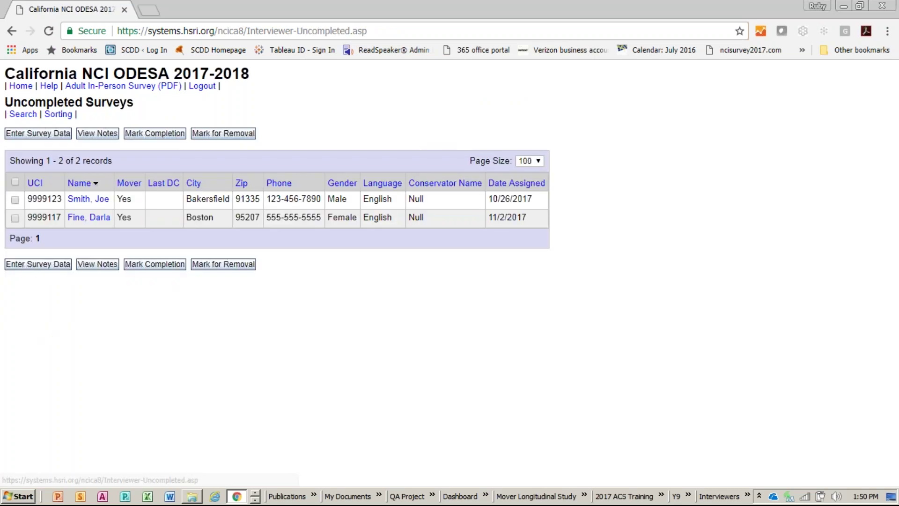
click(14, 201)
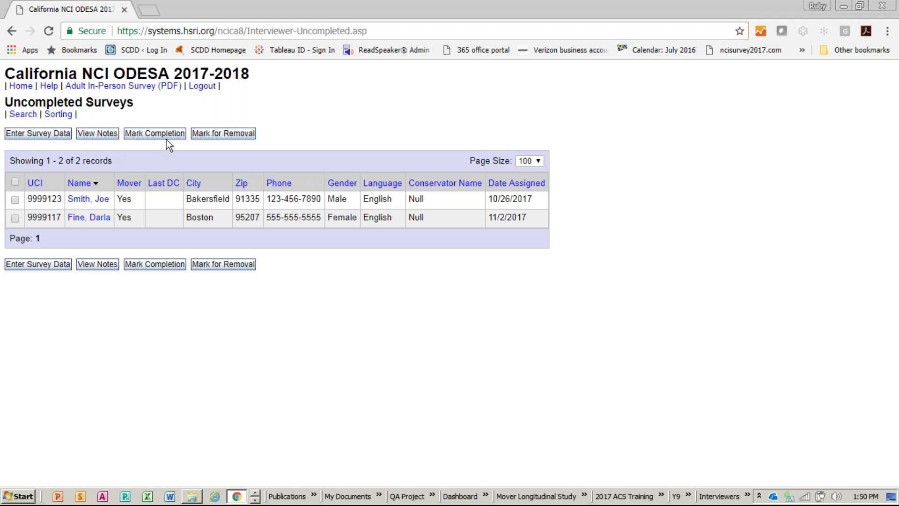
click(15, 200)
click(150, 135)
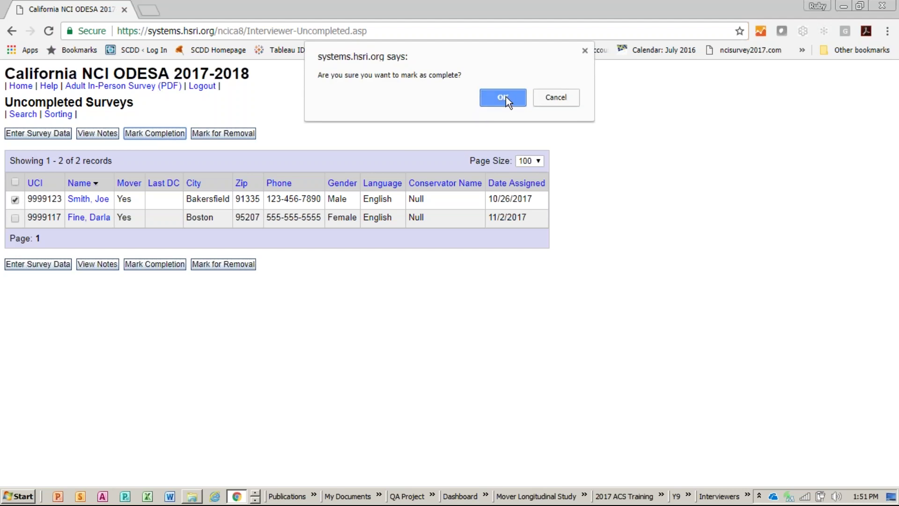
click(506, 96)
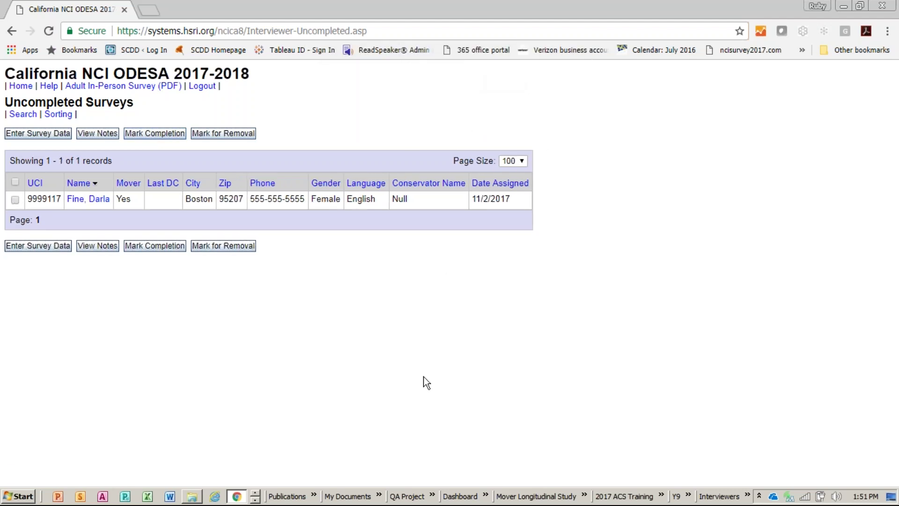
Mark the Boston consumer's uncompleted survey for removal with reason Needs Verification and details "Phone sounds like a fax number".
click(21, 86)
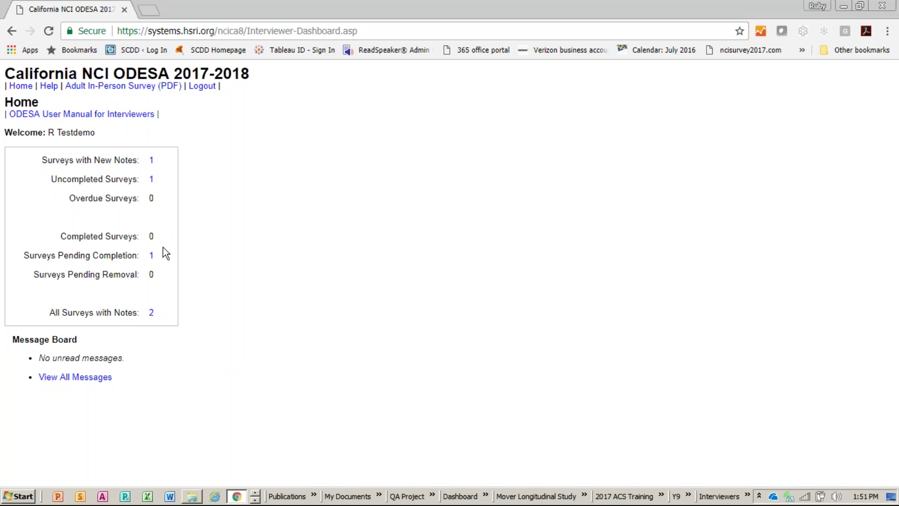
click(152, 180)
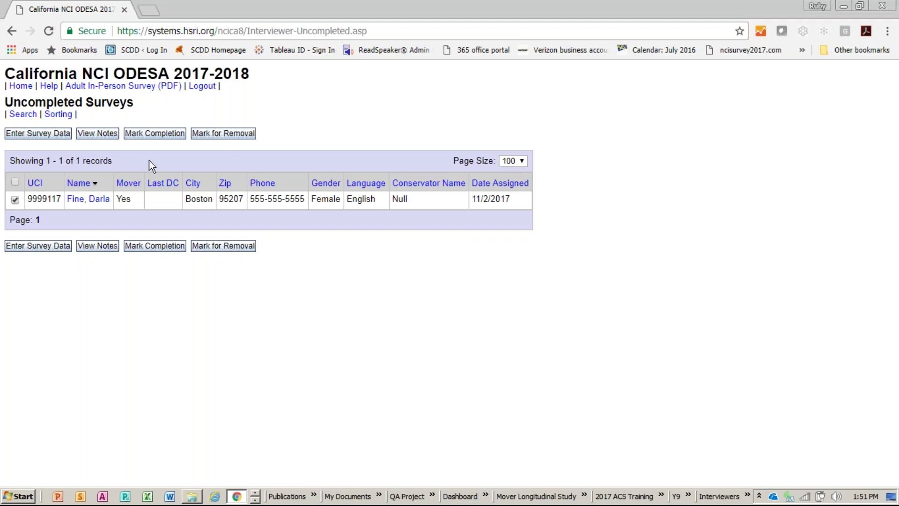
click(233, 133)
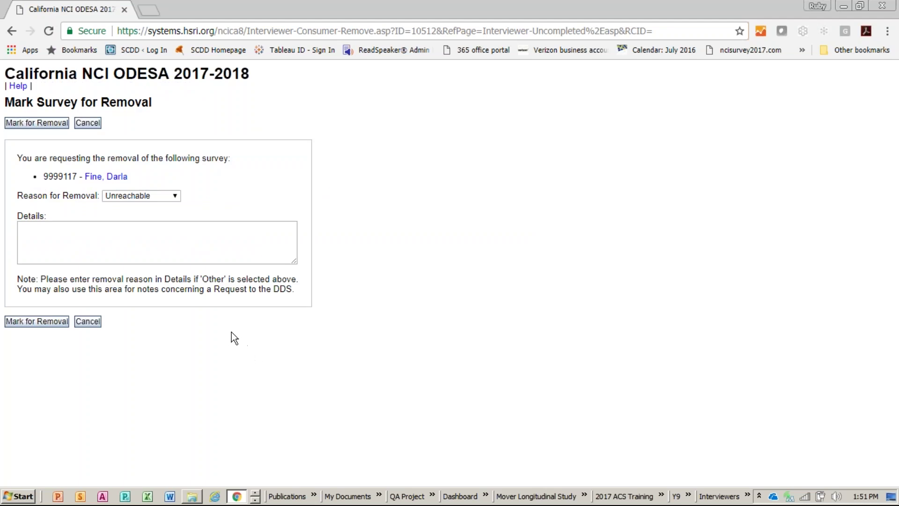
click(173, 196)
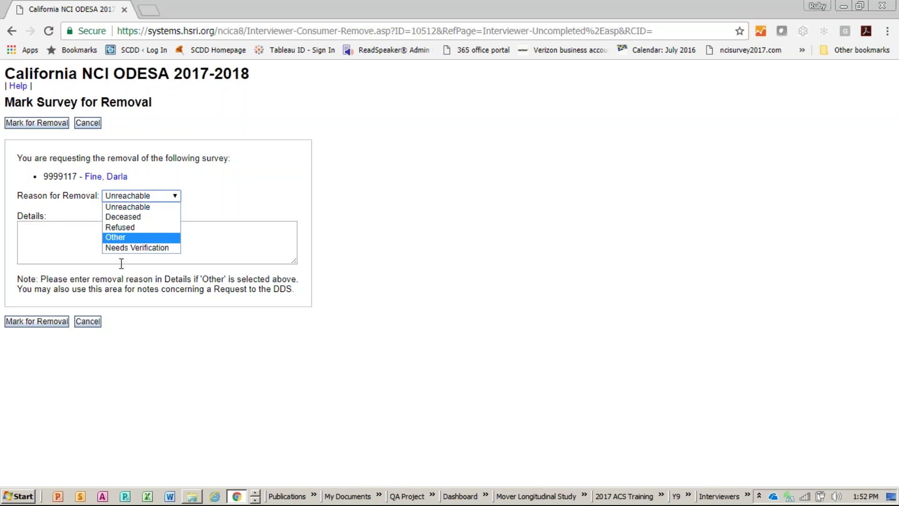
click(160, 248)
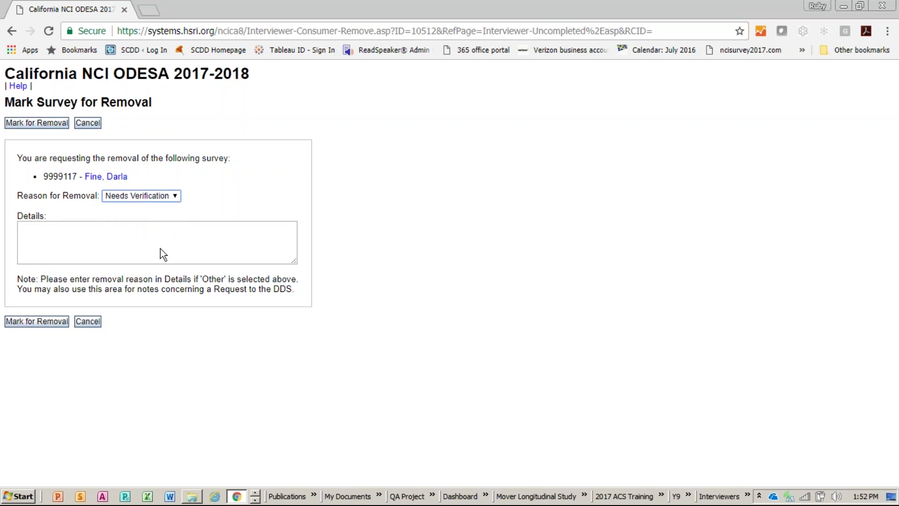
click(96, 229)
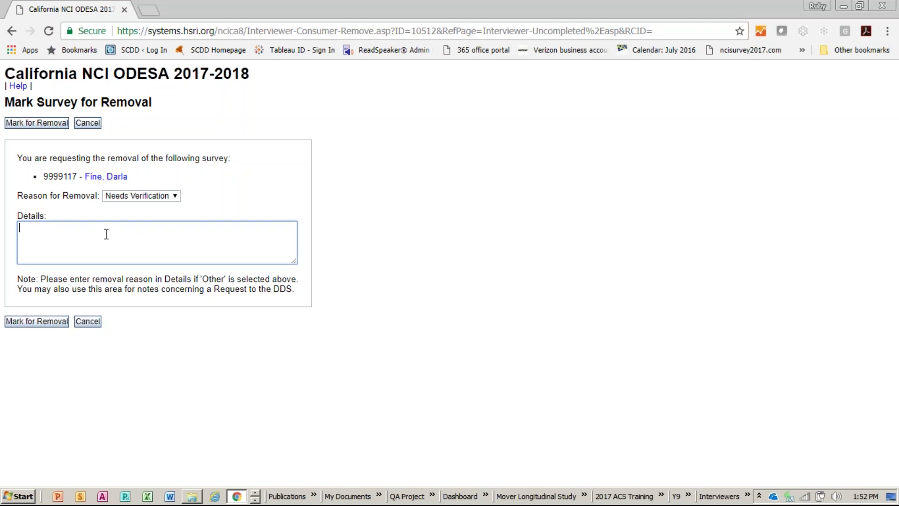
text(Phone sounds like a fax number)
click(10, 325)
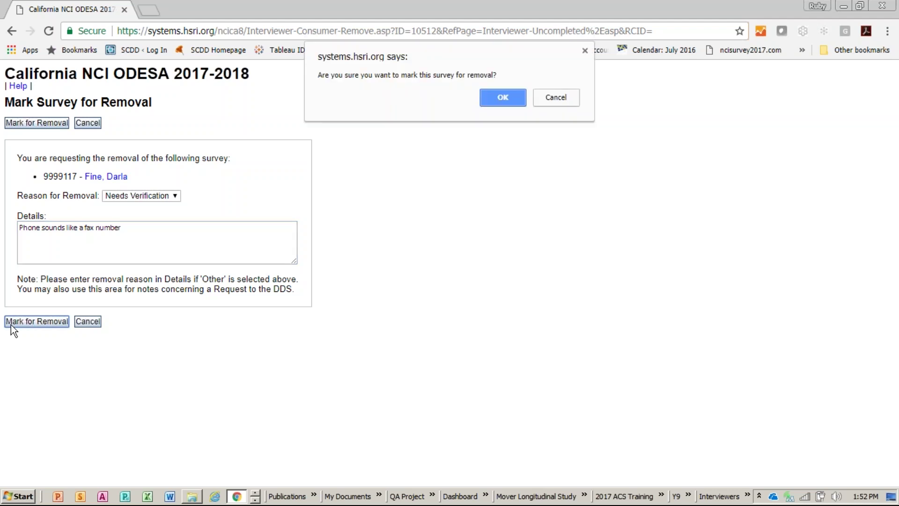
click(502, 98)
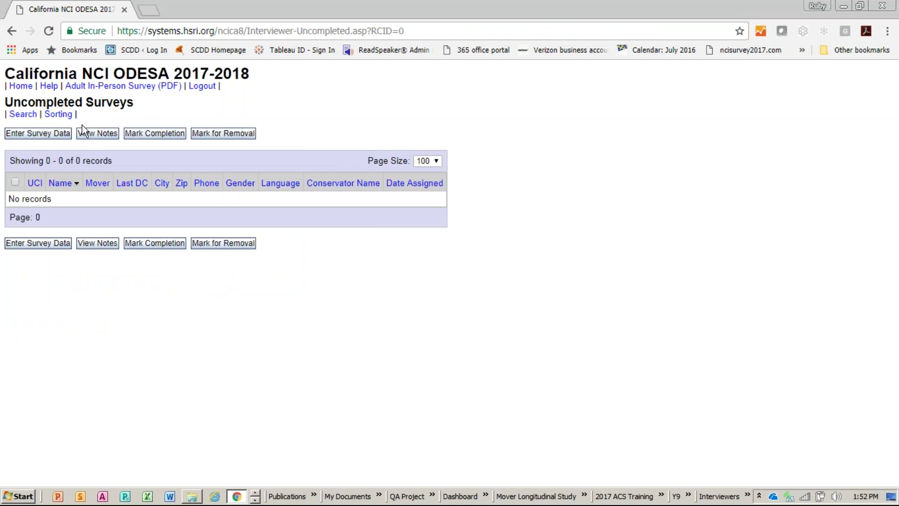
Unmark the Boston consumer's survey for removal in Surveys Pending Removal and confirm.
click(20, 88)
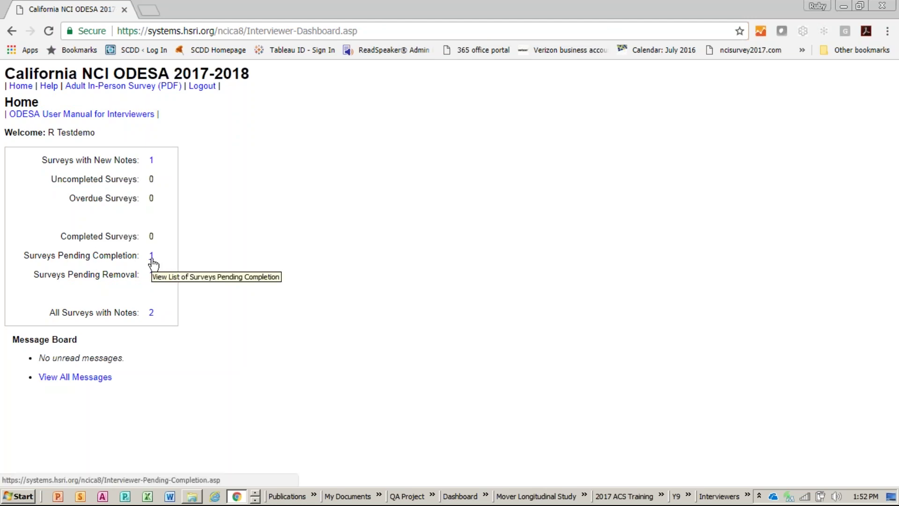
click(152, 277)
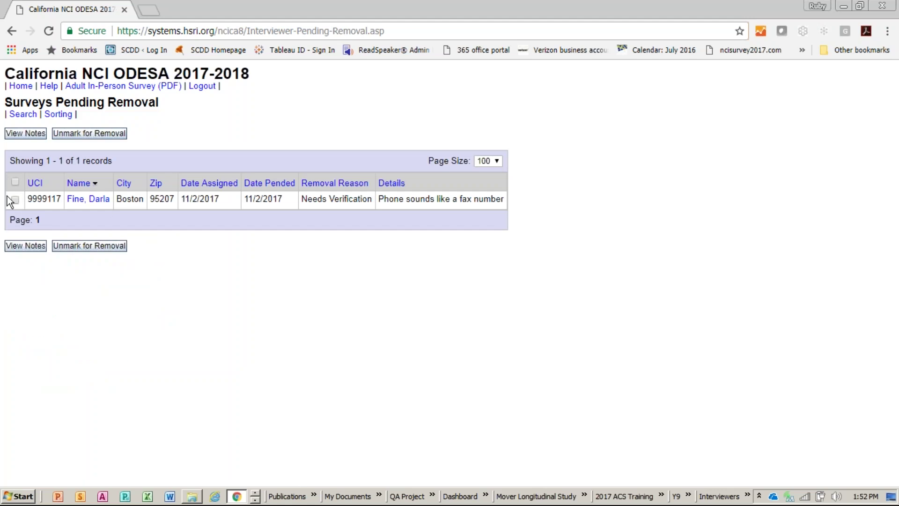
click(15, 200)
click(68, 133)
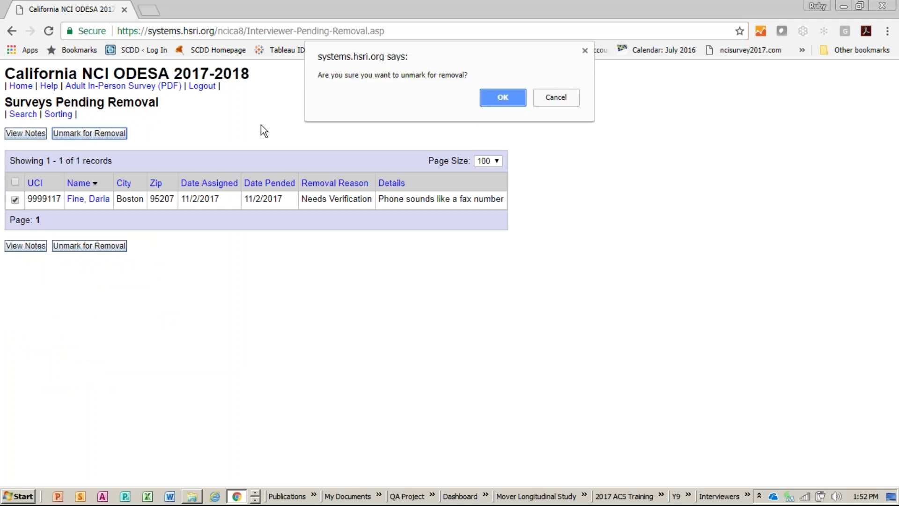
click(502, 97)
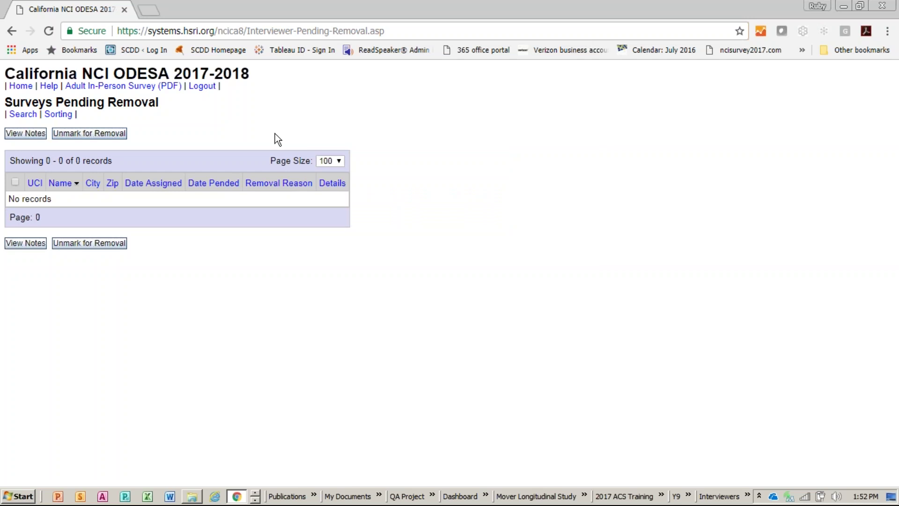
Open the notes of the Boston consumer's survey from Surveys with New Notes and show All Notes for this Survey.
click(21, 86)
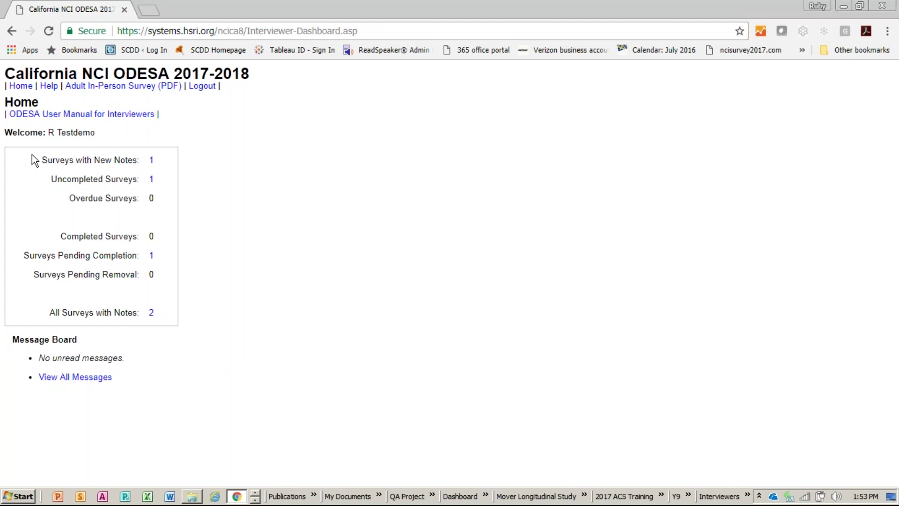
click(152, 161)
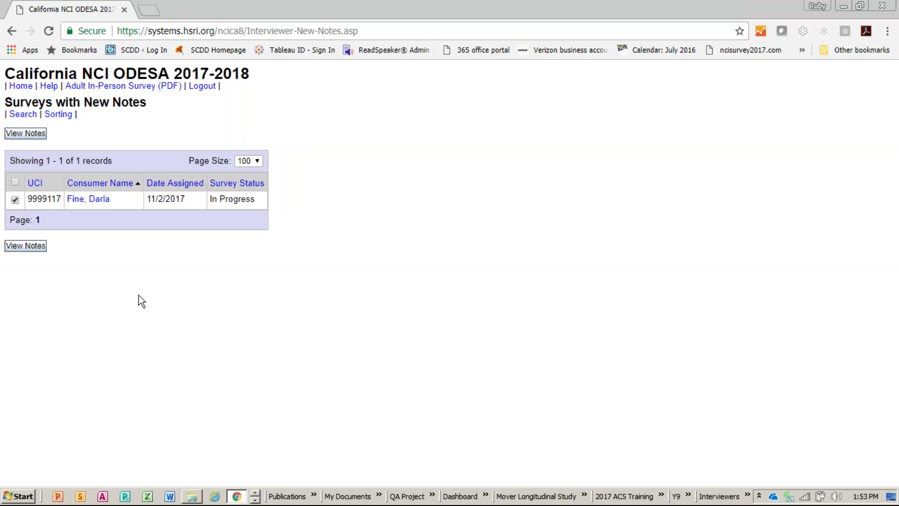
click(14, 134)
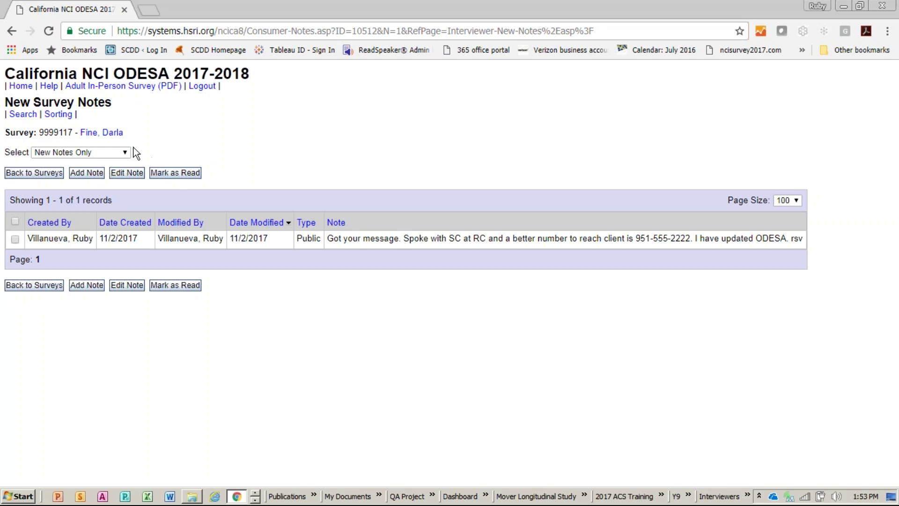
click(119, 153)
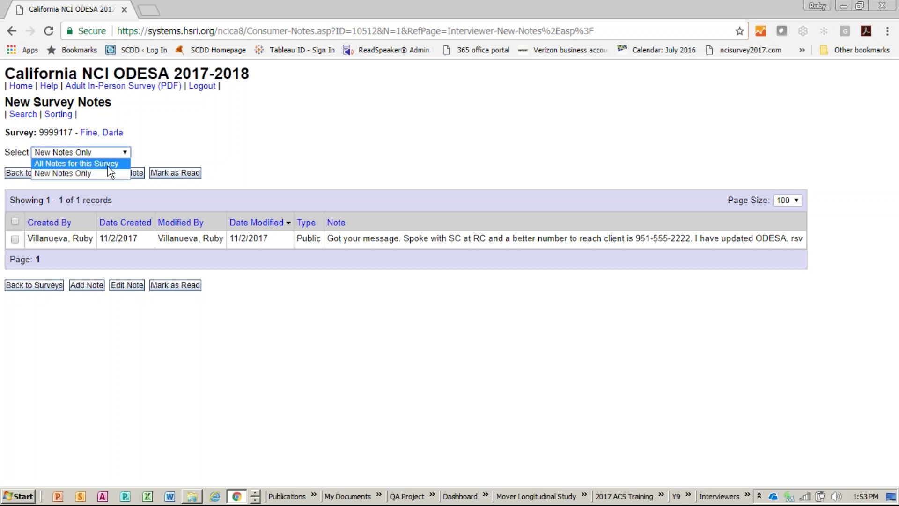
click(109, 165)
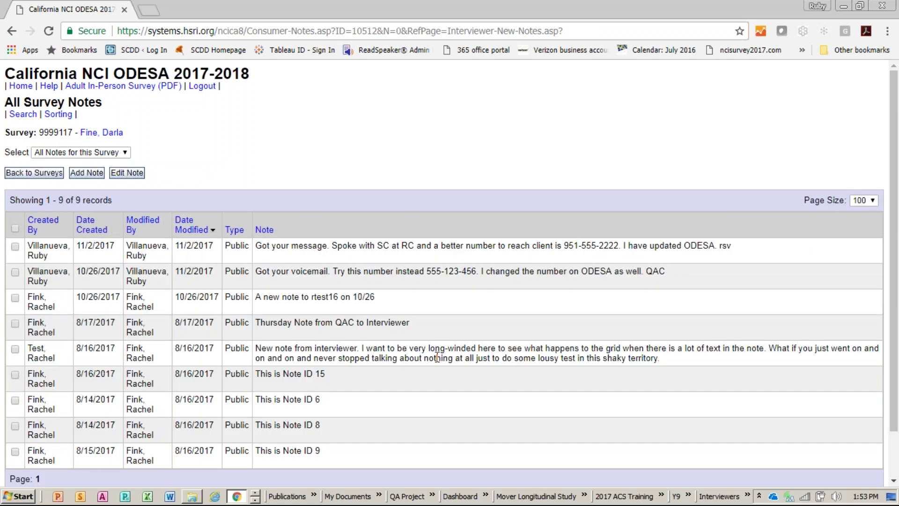
Filter the survey's notes to New Notes Only and mark the new note as read.
click(117, 153)
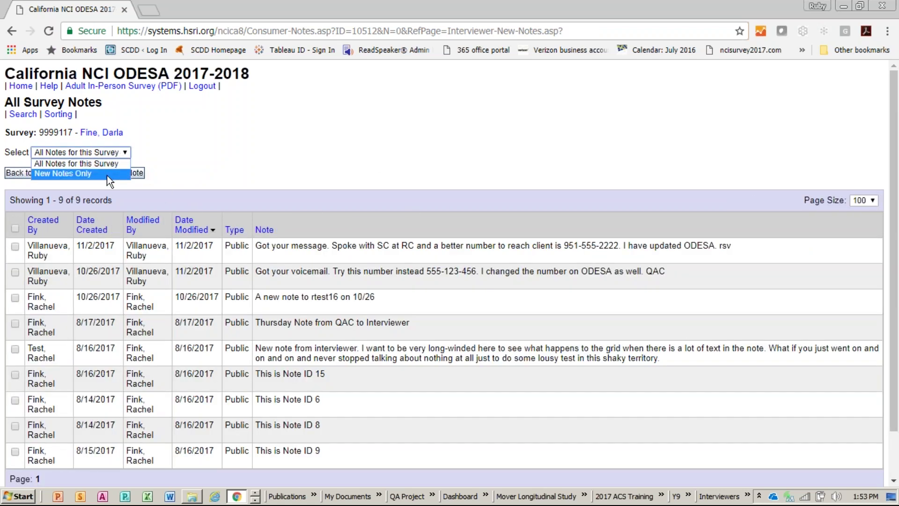
click(107, 174)
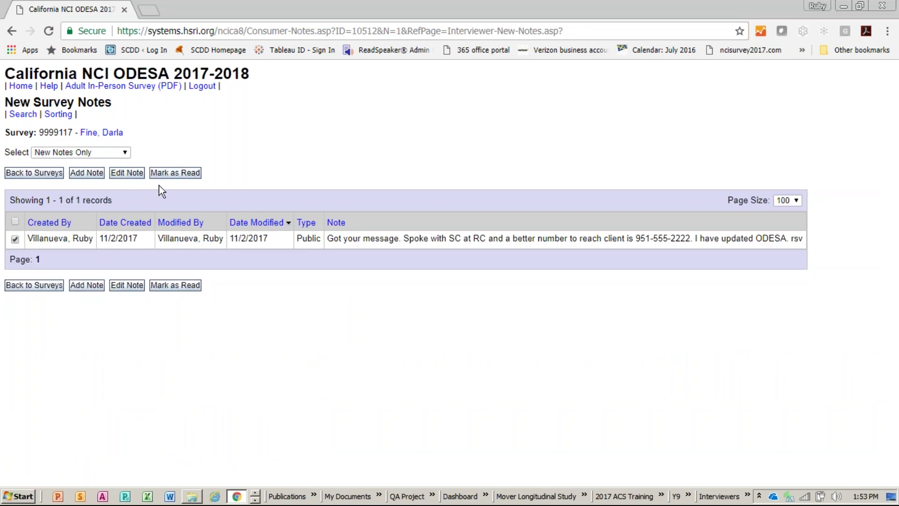
click(178, 171)
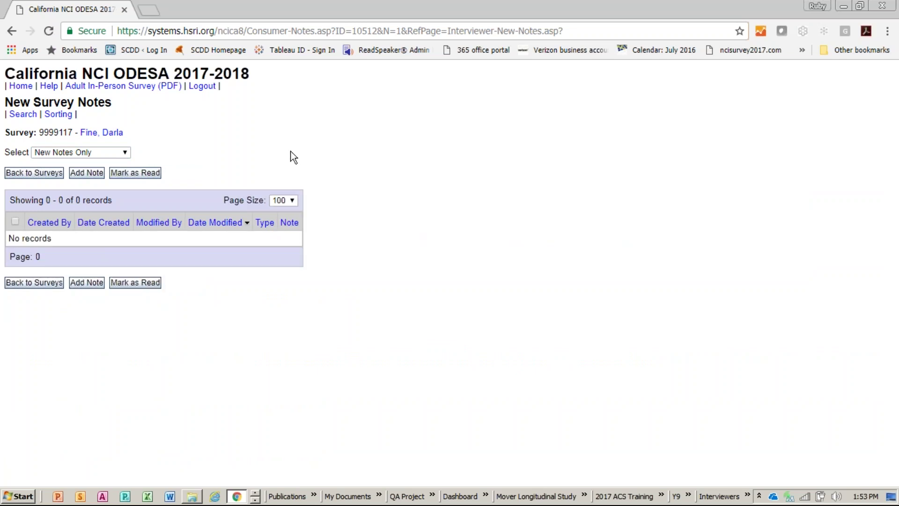
Check the survey's notes under All Notes for this Survey and under New Notes Only.
click(112, 153)
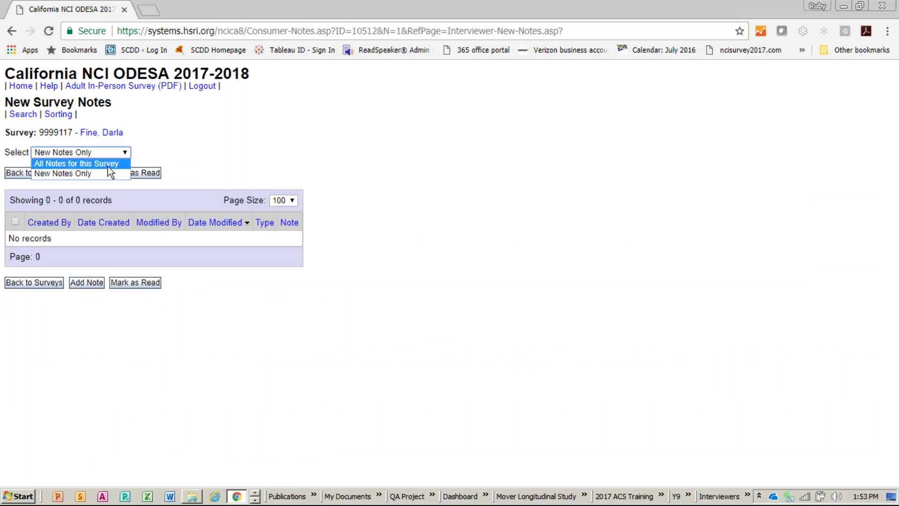
click(108, 164)
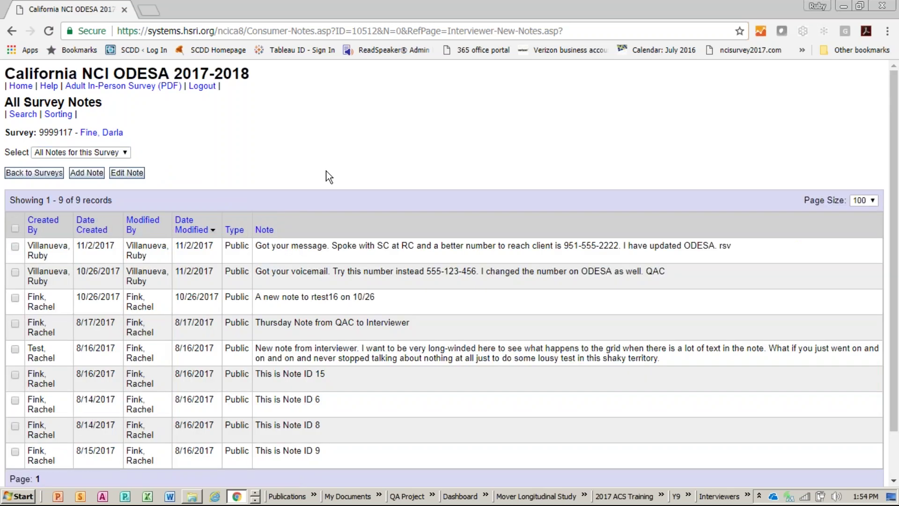
click(80, 156)
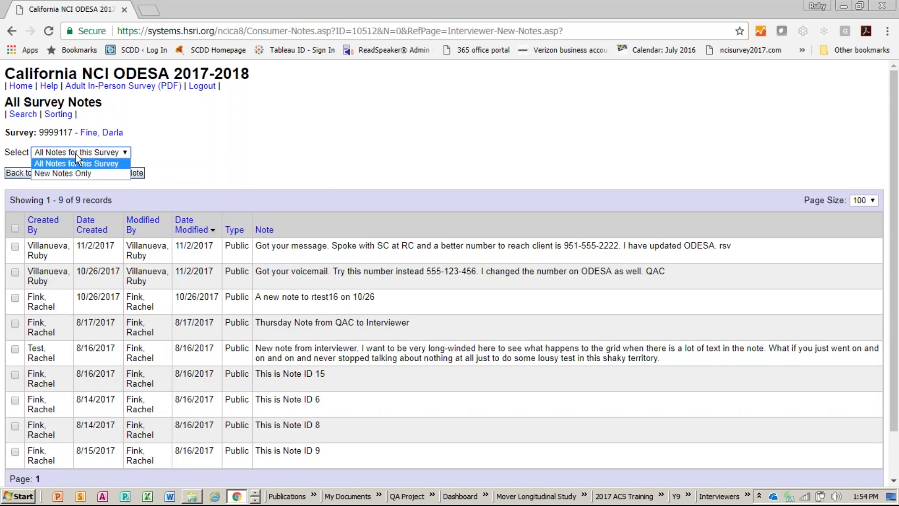
click(72, 171)
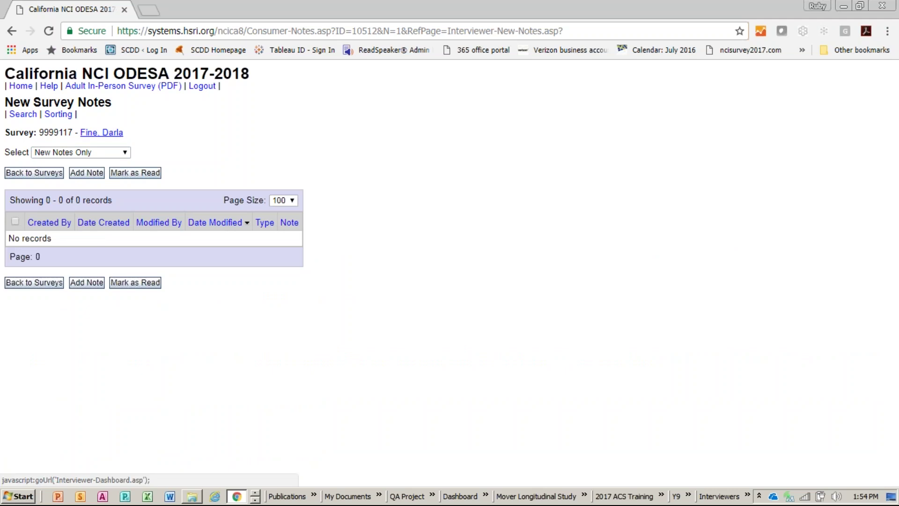
Return to the home page and open the Uncompleted Surveys list.
click(27, 87)
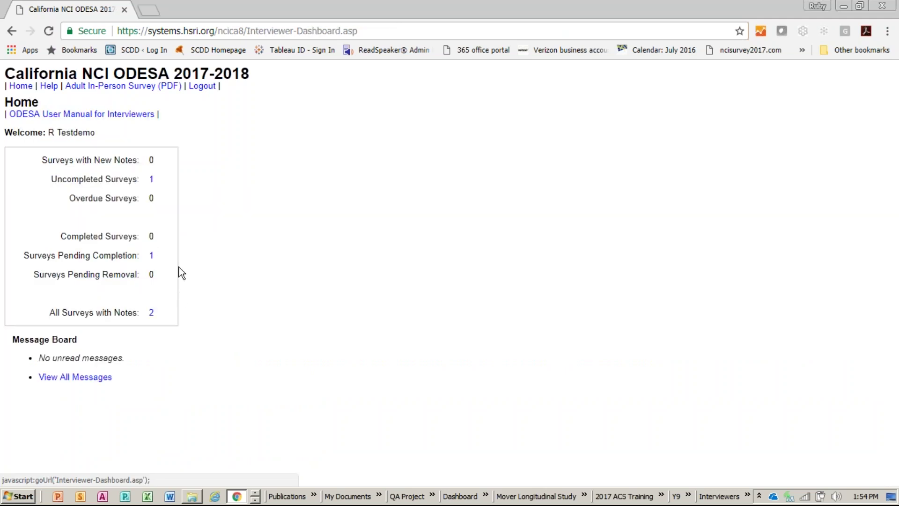
click(152, 180)
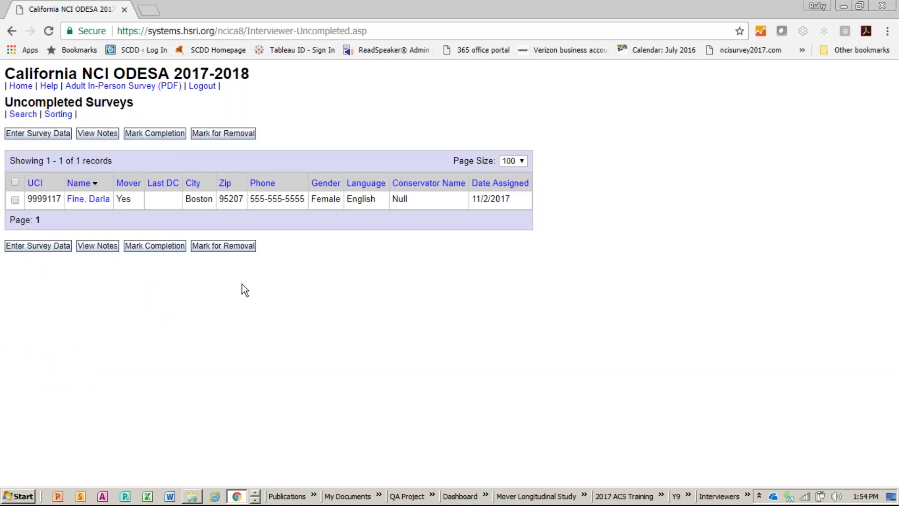
Open the notes of the Boston consumer's uncompleted survey and add a public note reading "Need a new number".
click(15, 201)
click(100, 135)
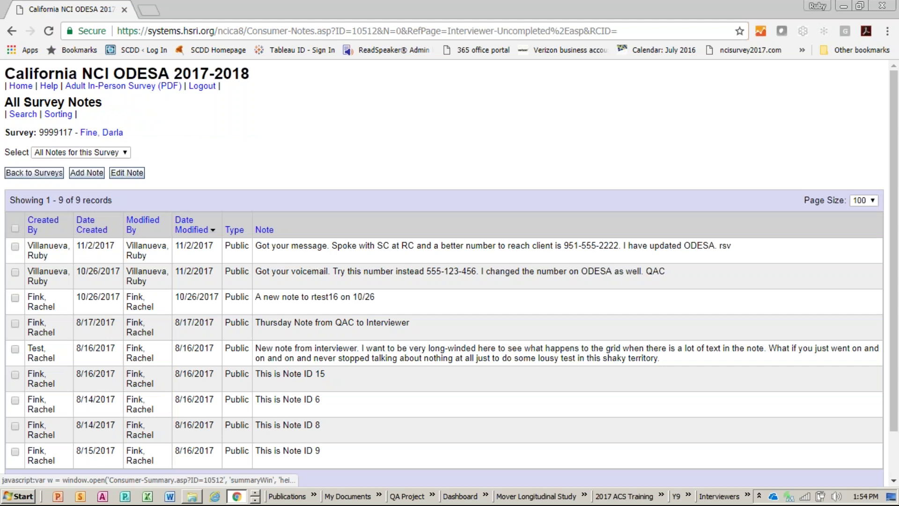
click(89, 175)
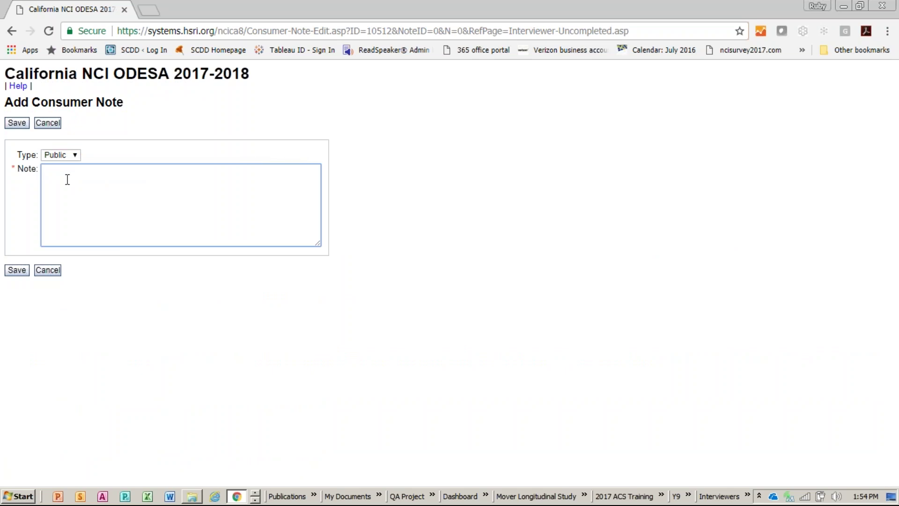
text(Need a r)
key(BackSpace)
key(BackSpace)
text(new number)
click(9, 273)
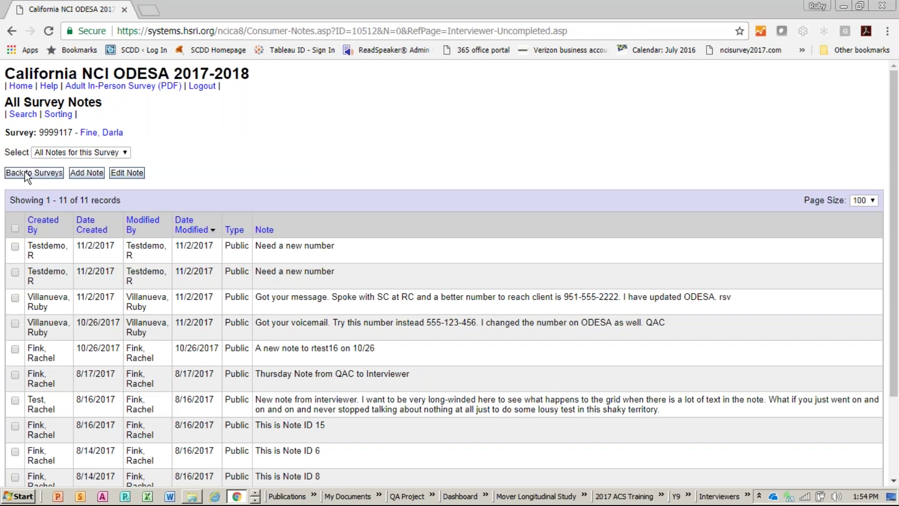
Start another note for the same survey with type Private and the text "10/31 - LMTC".
click(86, 173)
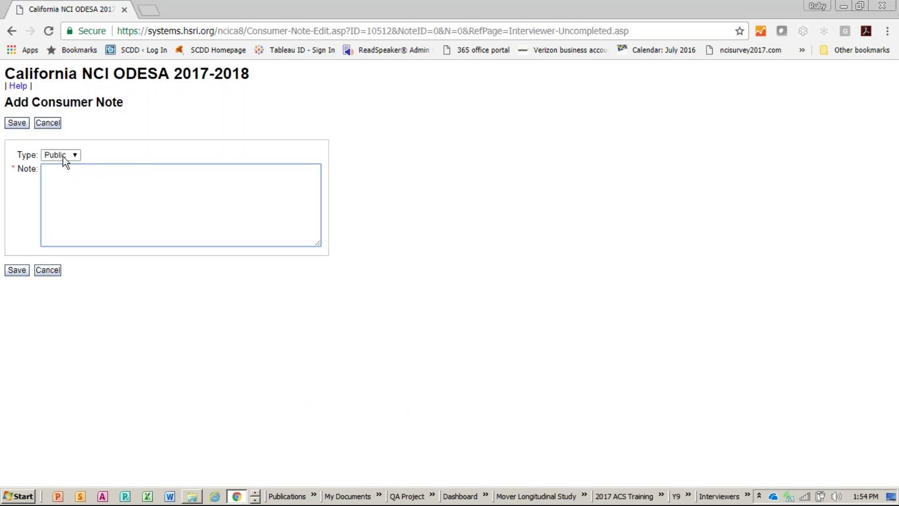
click(63, 155)
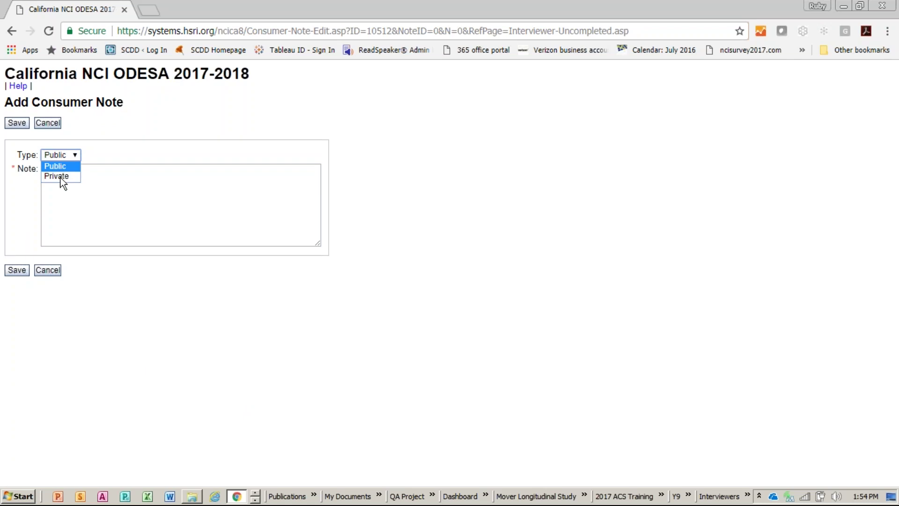
click(61, 178)
click(81, 173)
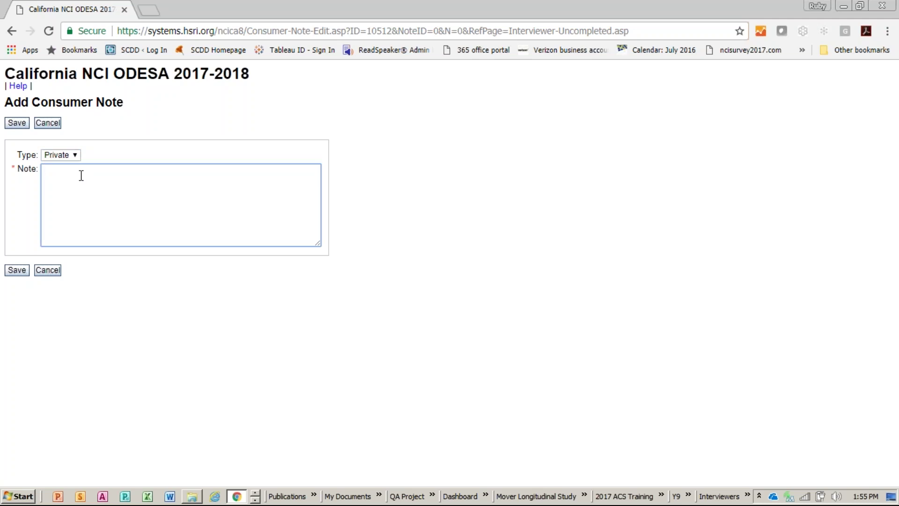
text(10/31 - LMTC)
Change the new note's type to Public and save it.
click(66, 156)
click(66, 163)
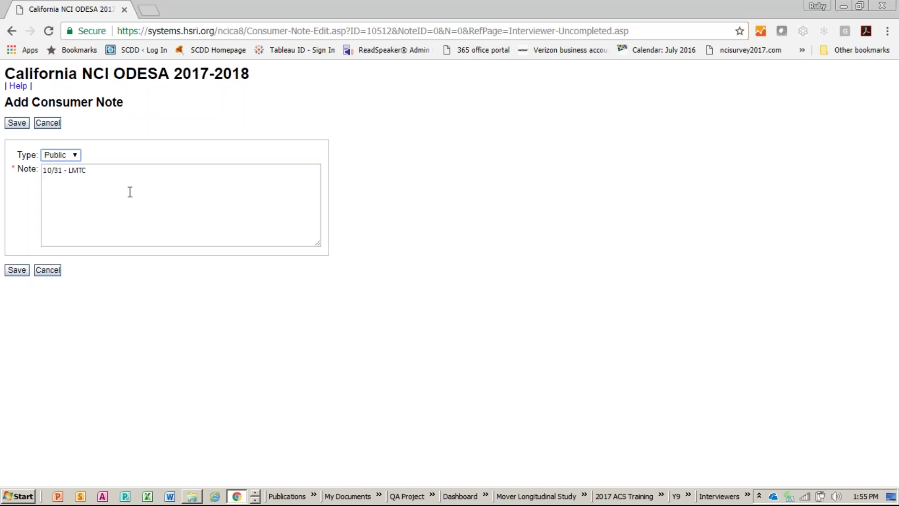
click(18, 273)
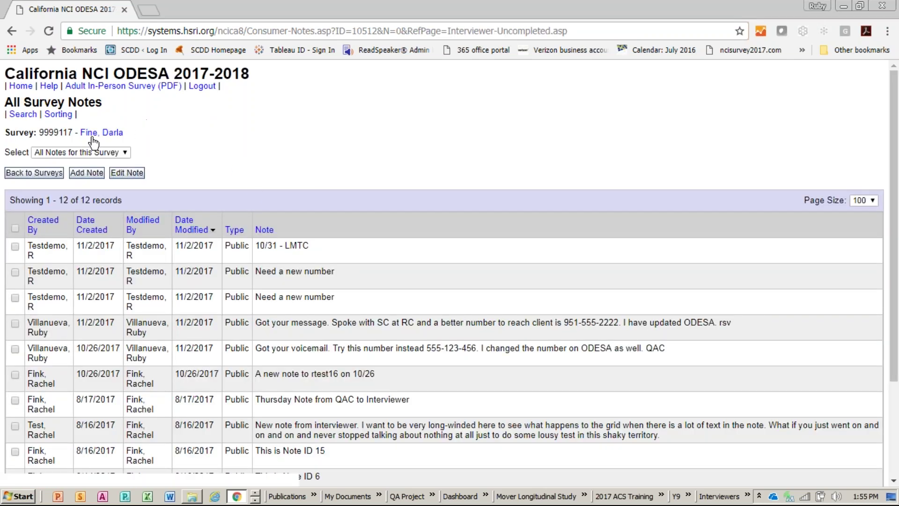
Leave the survey's notes, view all messages on the home page's Message Board, and return to the home page.
click(17, 86)
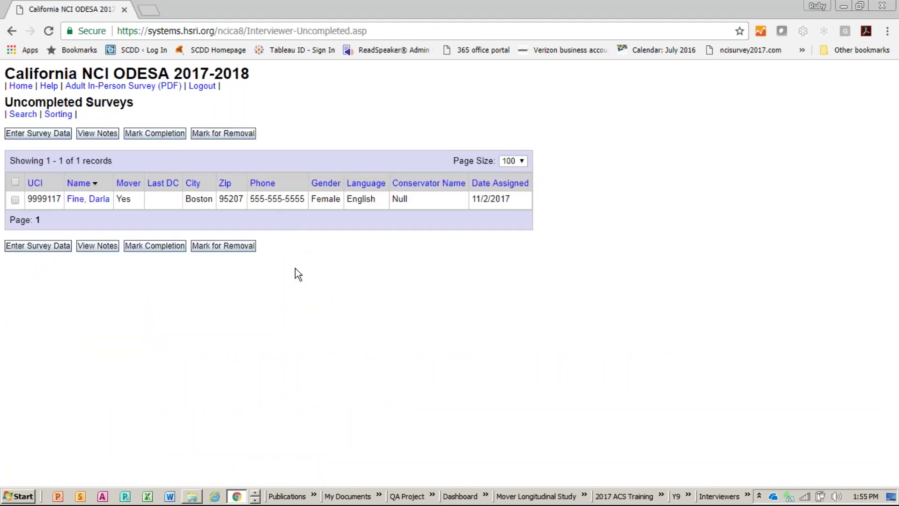
click(19, 85)
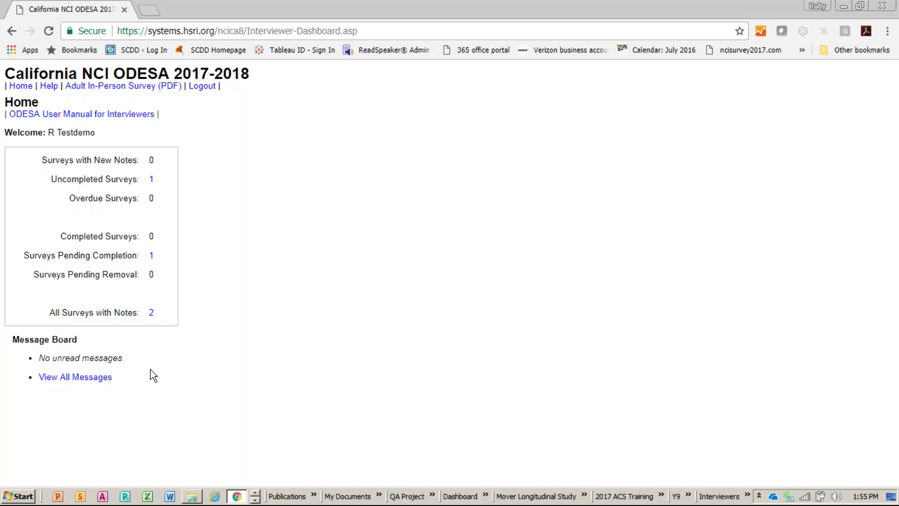
click(97, 381)
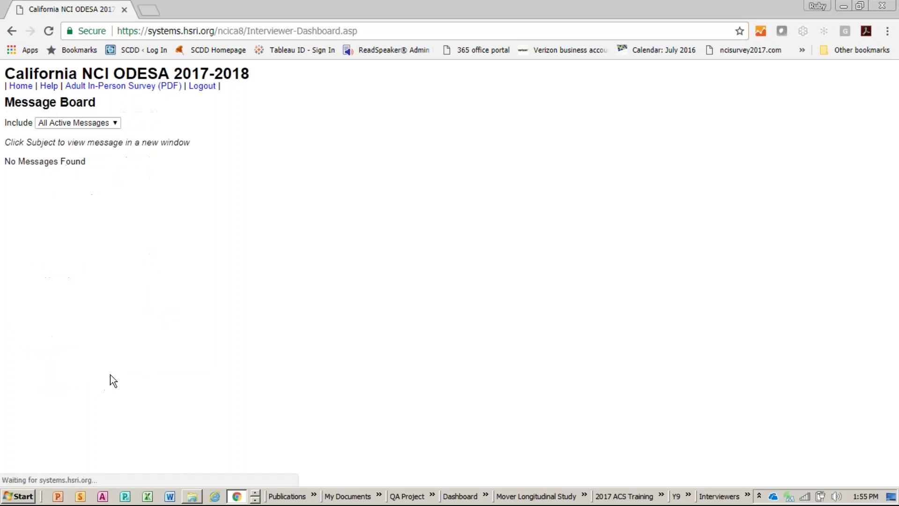
click(11, 30)
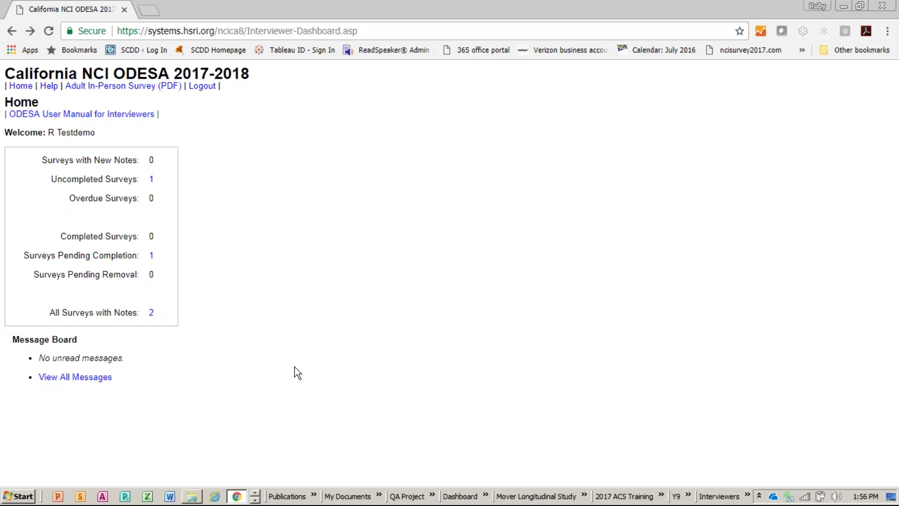